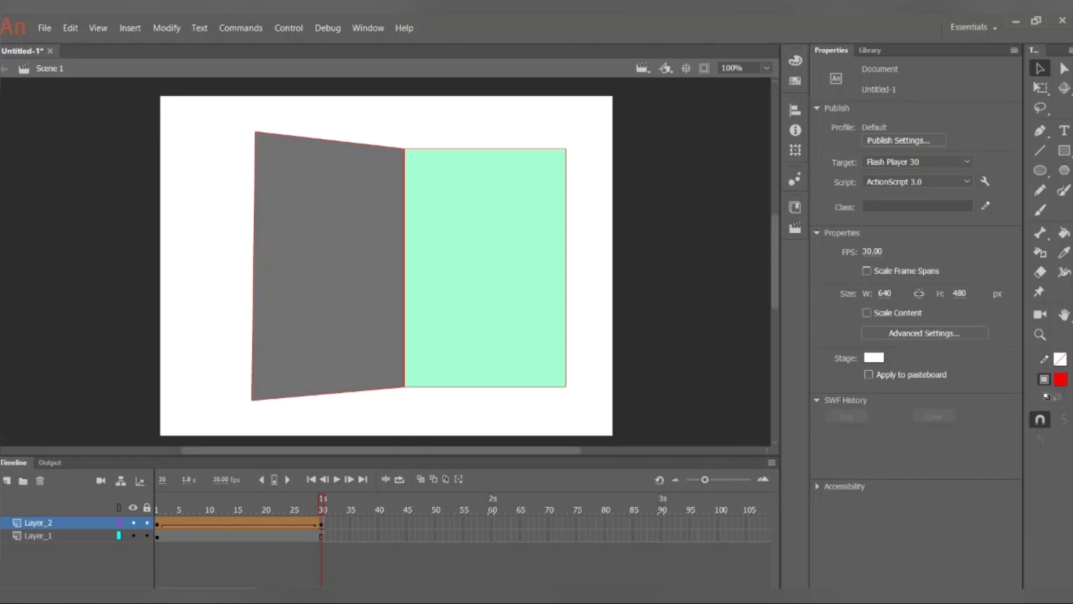
# - Play the finished cover-opening animation in Scene 1
pyautogui.press('Return')
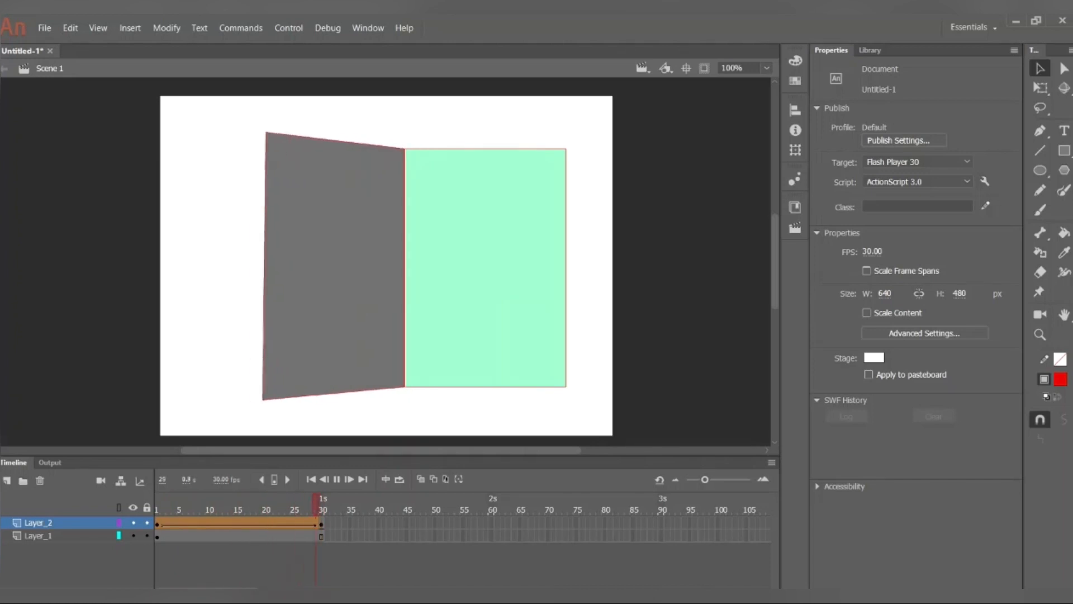
pyautogui.press('Return')
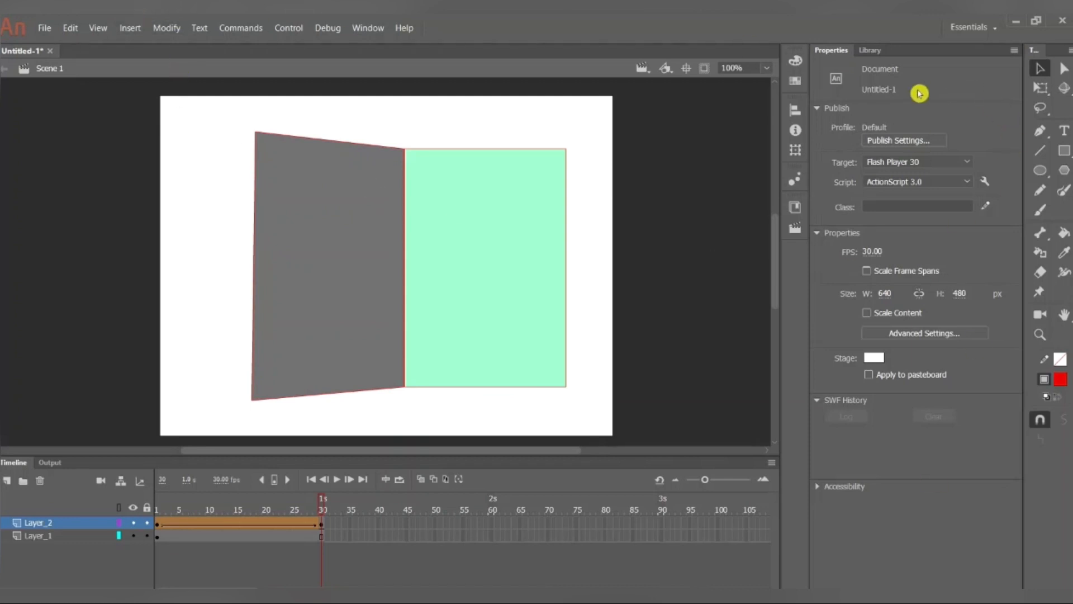
# - Add a new scene and draw a red rectangle without stroke, about 262 by 363 px, in the right half of the stage
pyautogui.click(128, 30)
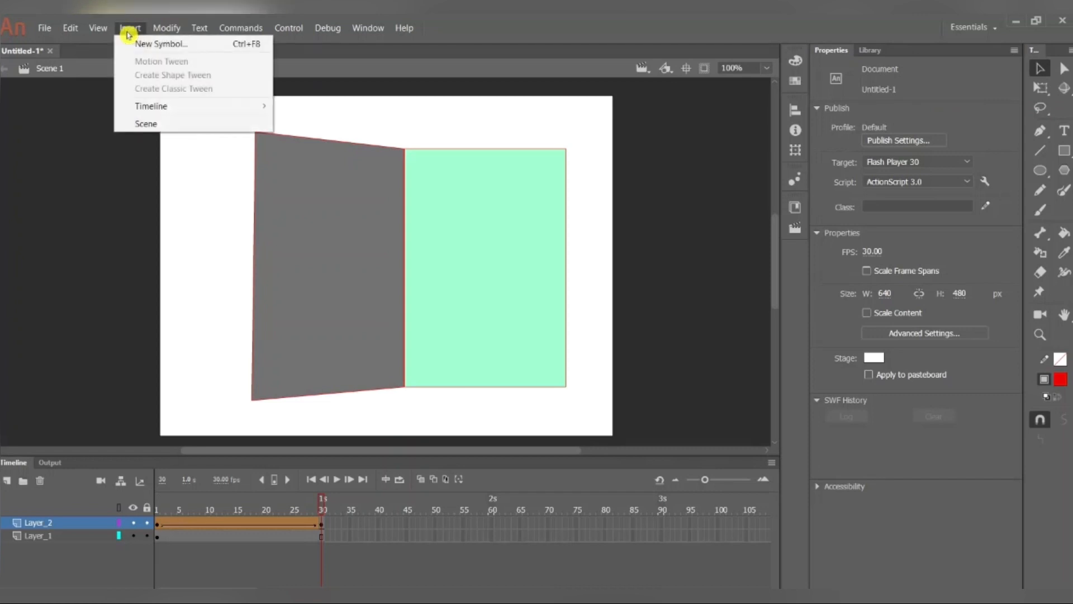
pyautogui.click(174, 124)
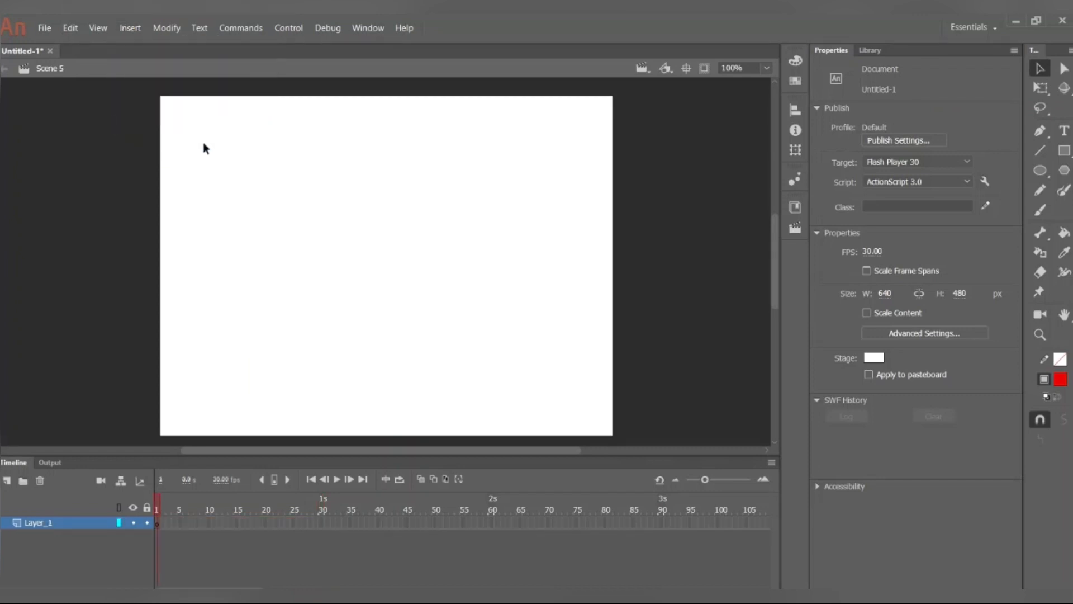
pyautogui.click(1061, 150)
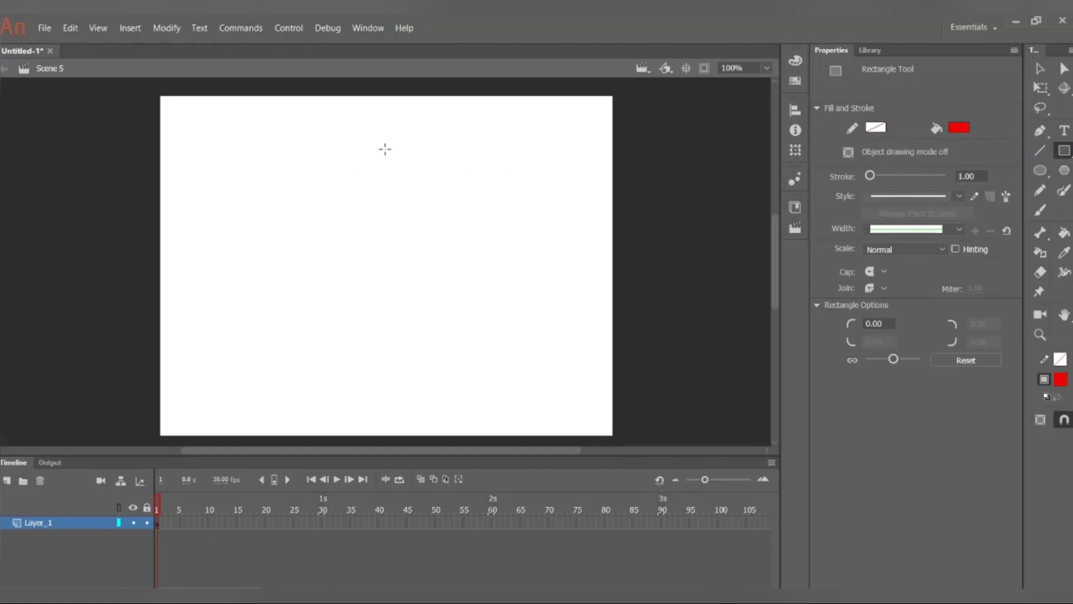
pyautogui.moveTo(391, 145); pyautogui.dragTo(453, 183)
pyautogui.hotkey('ctrl', 'z')
pyautogui.moveTo(392, 145)
pyautogui.mouseDown()
pyautogui.moveTo(503, 400)
pyautogui.moveTo(577, 376)
pyautogui.moveTo(578, 402)
pyautogui.mouseUp()
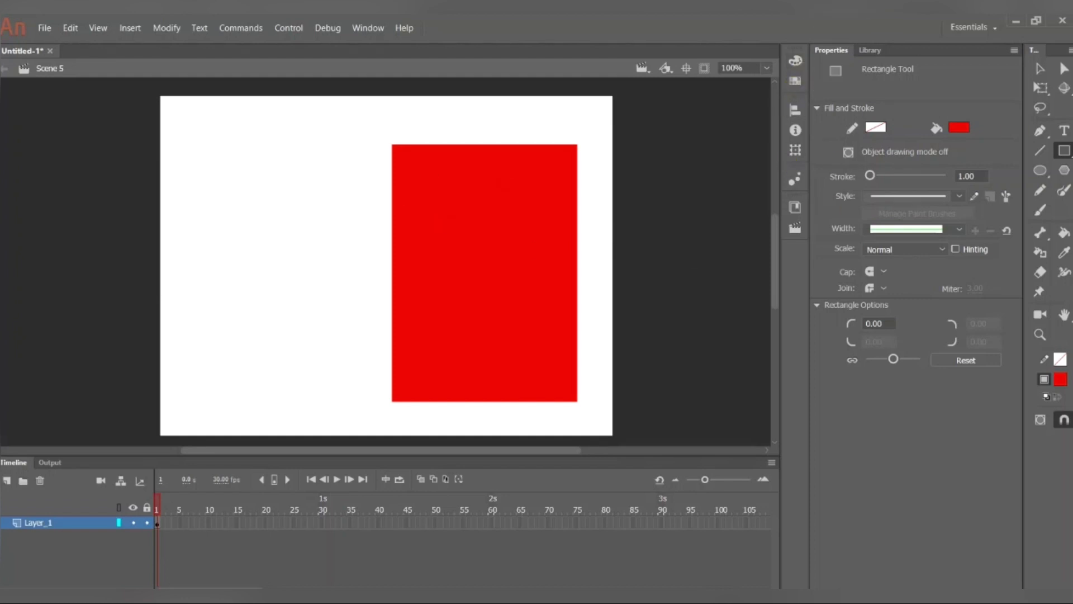
# - Copy the red rectangle onto a new layer and place the copy level with the original on its left, at about X 60, Y 69
pyautogui.click(1040, 68)
pyautogui.click(442, 276)
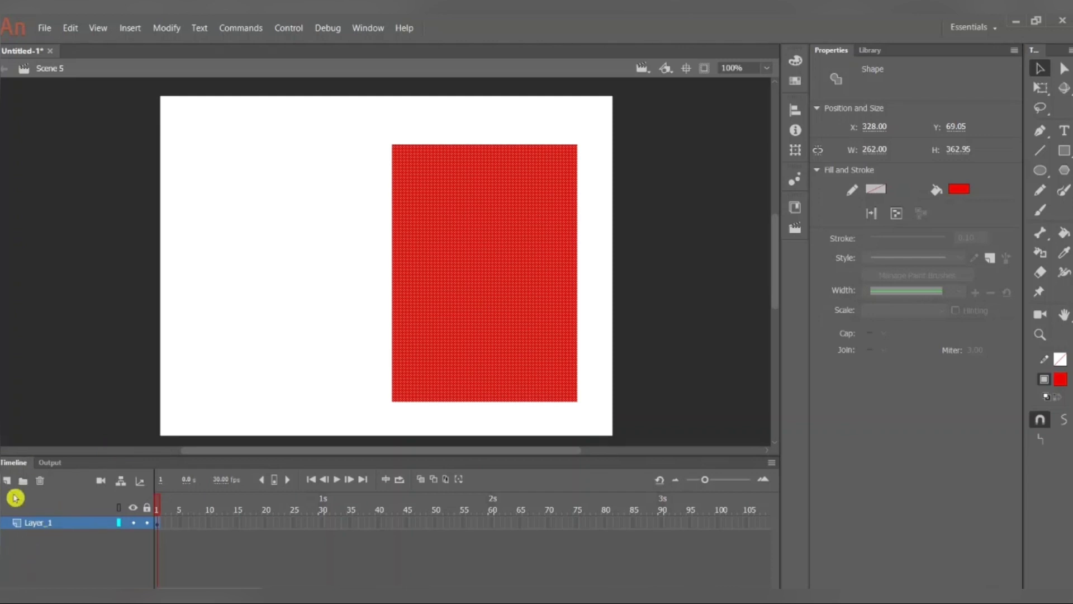
pyautogui.click(6, 481)
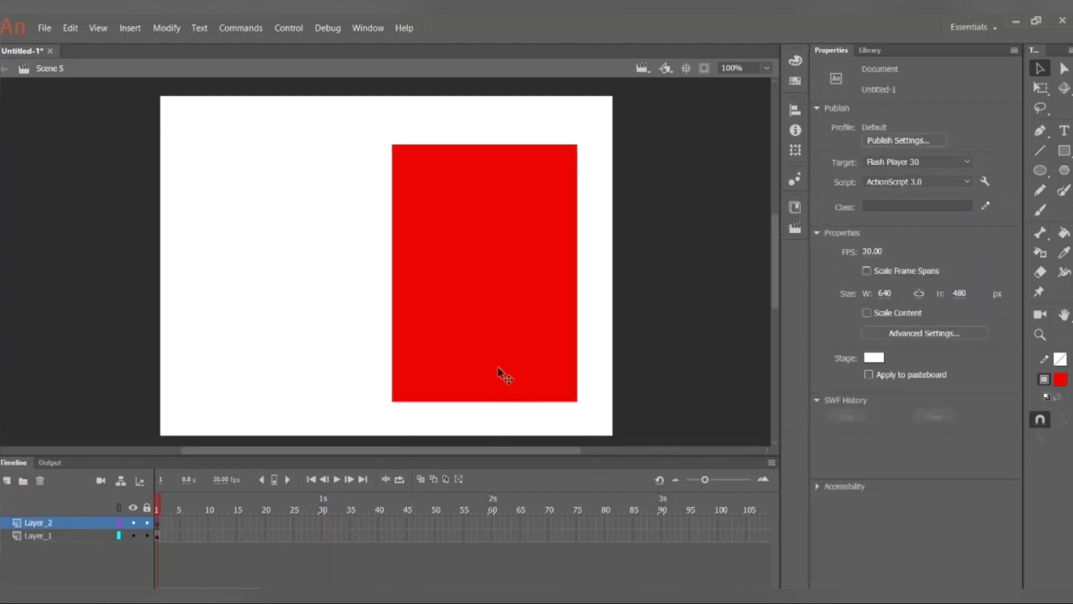
pyautogui.hotkey('ctrl', 'v')
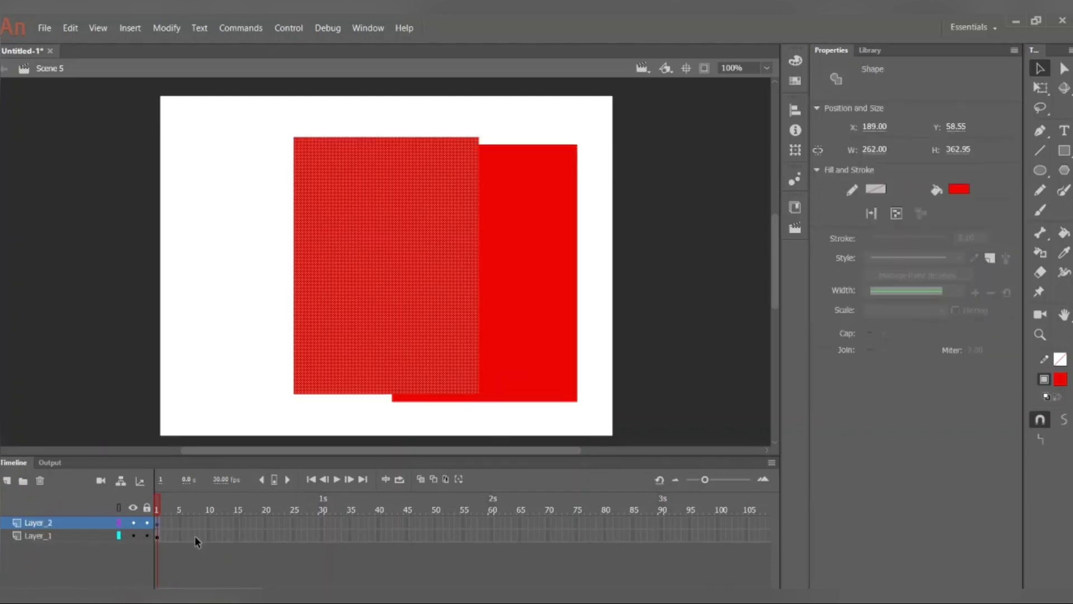
pyautogui.moveTo(460, 218); pyautogui.dragTo(543, 235)
pyautogui.moveTo(455, 271); pyautogui.dragTo(284, 268)
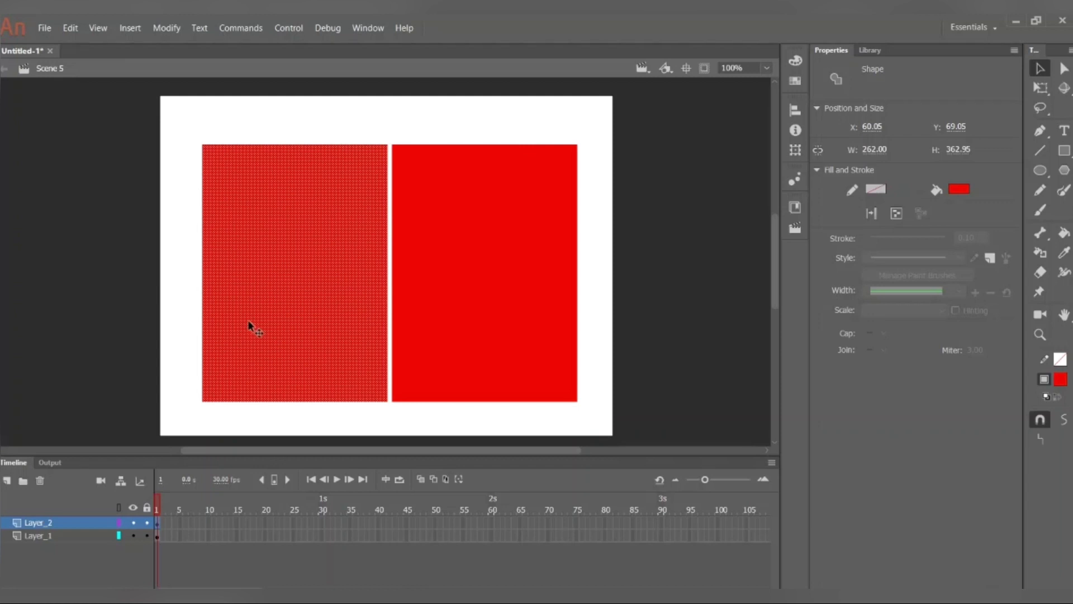
# - Rename the layer holding the right rectangle as back and the layer holding the left rectangle as cover
pyautogui.click(500, 291)
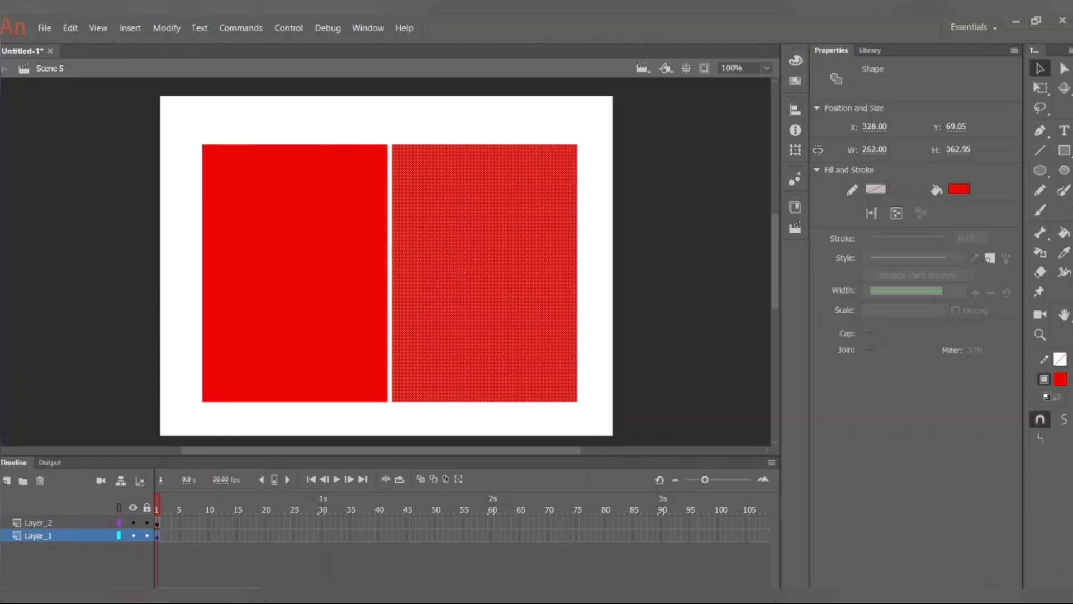
pyautogui.click(49, 545)
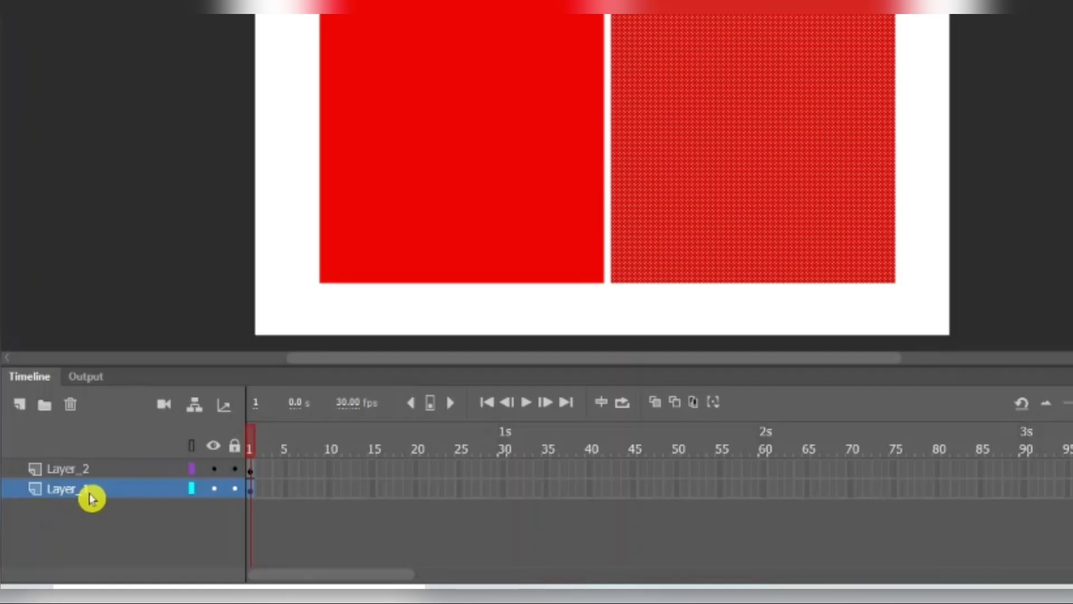
pyautogui.doubleClick(89, 492)
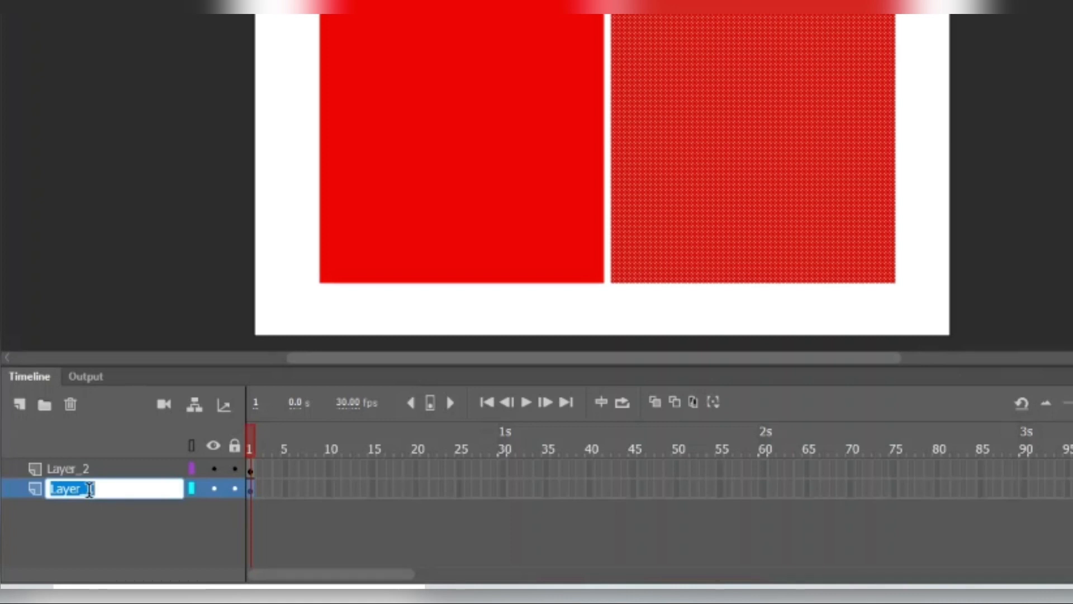
pyautogui.write('back')
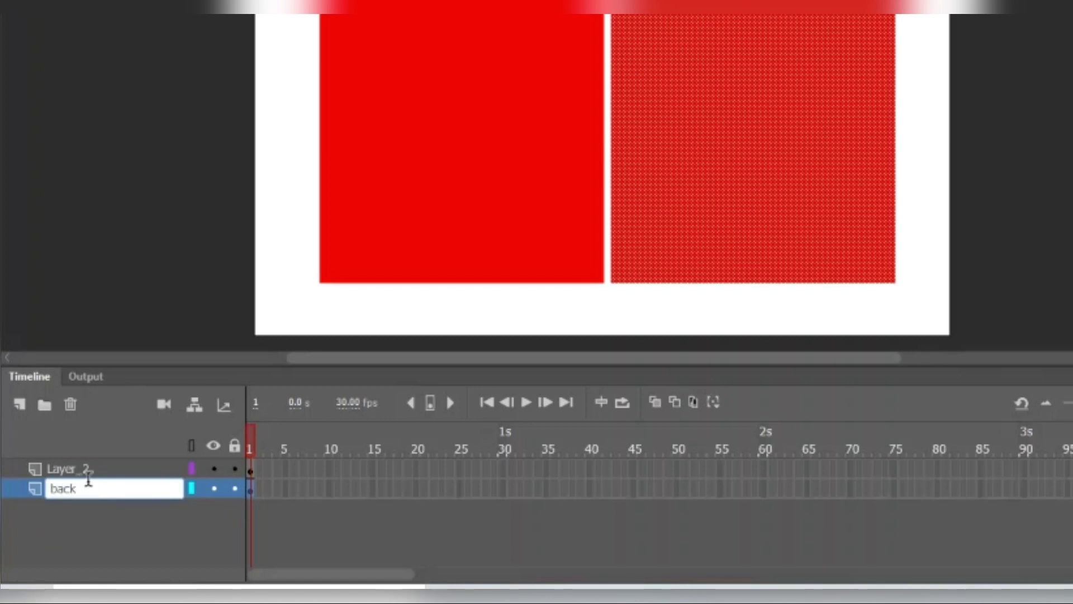
pyautogui.doubleClick(89, 470)
pyautogui.write('cover')
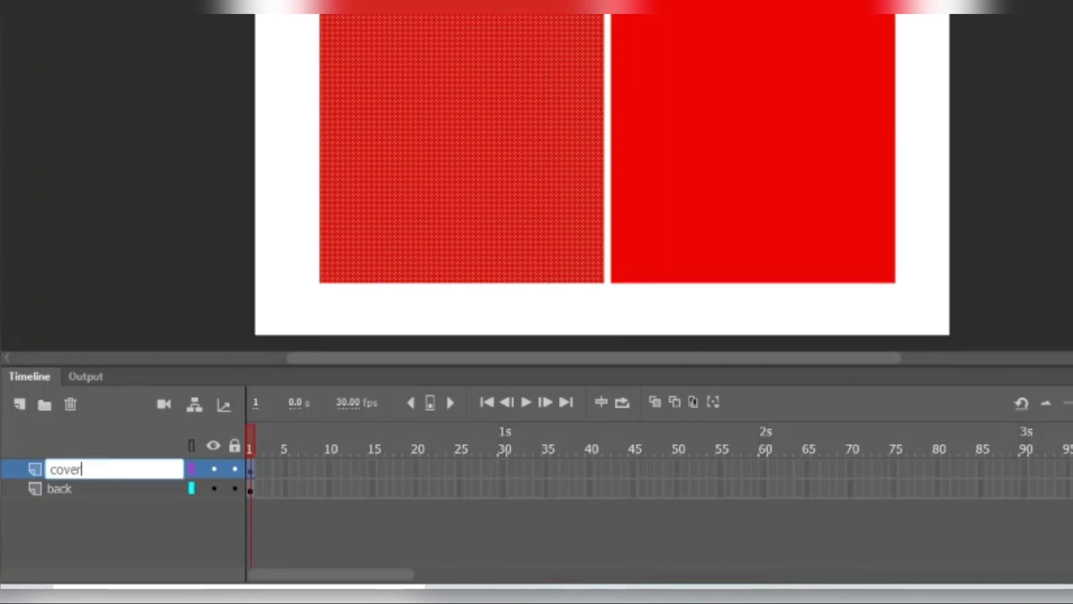
pyautogui.press('Return')
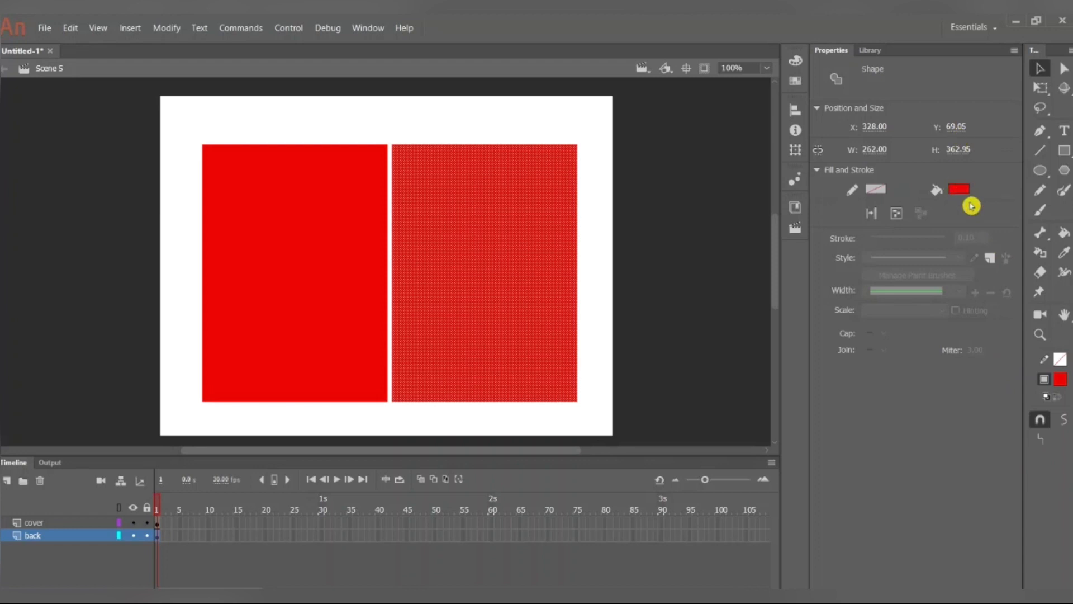
# - Change the fill of the right rectangle on the back layer to blue #3399CC
pyautogui.click(963, 192)
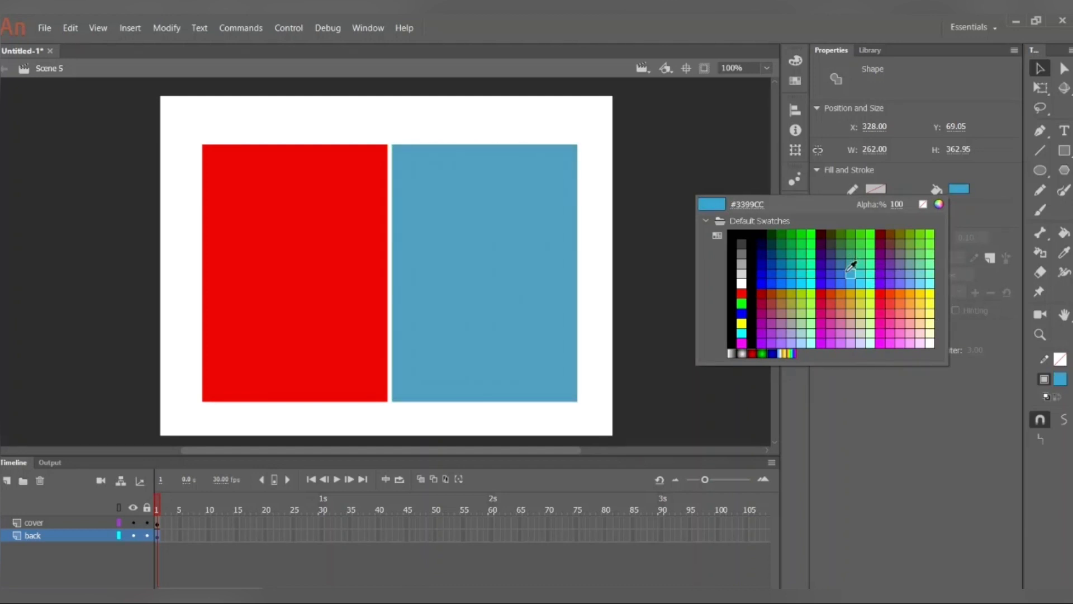
pyautogui.click(851, 271)
pyautogui.click(586, 291)
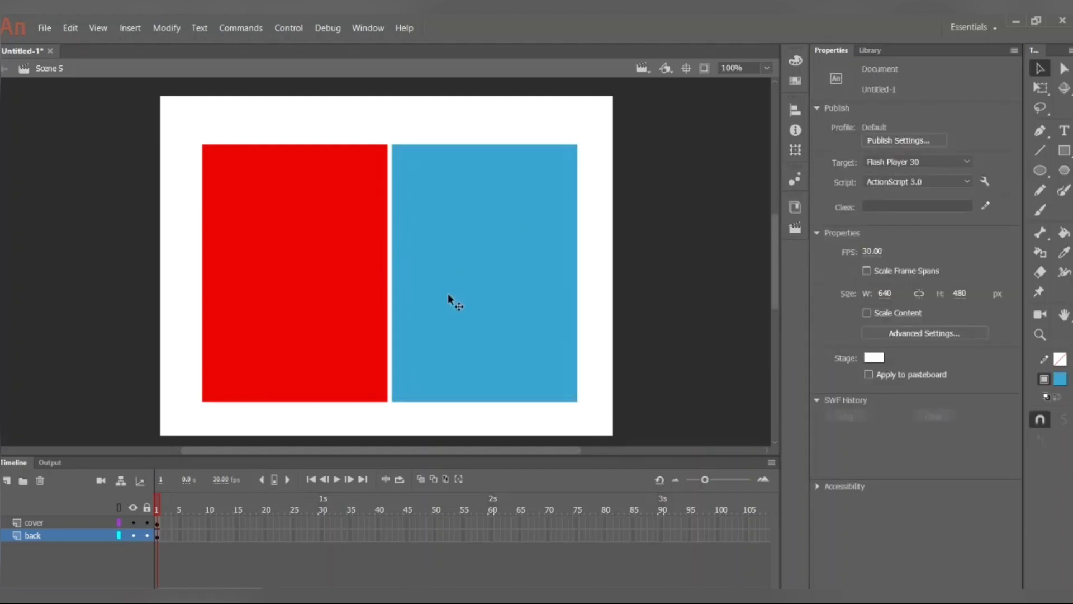
# - Change the cover rectangle's fill to light purple and move it exactly over the blue rectangle
pyautogui.click(363, 284)
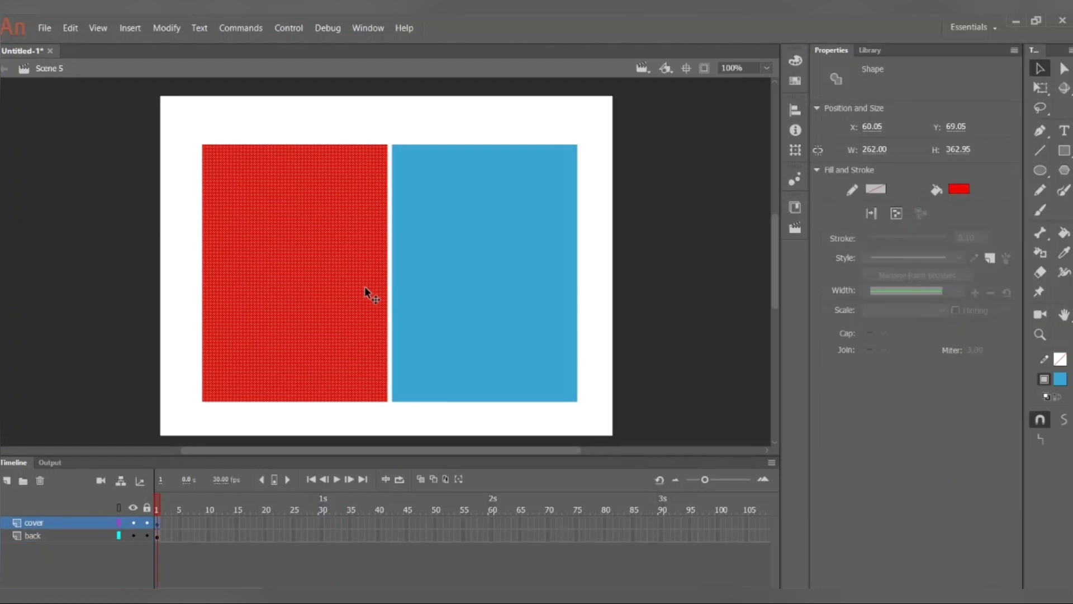
pyautogui.click(957, 190)
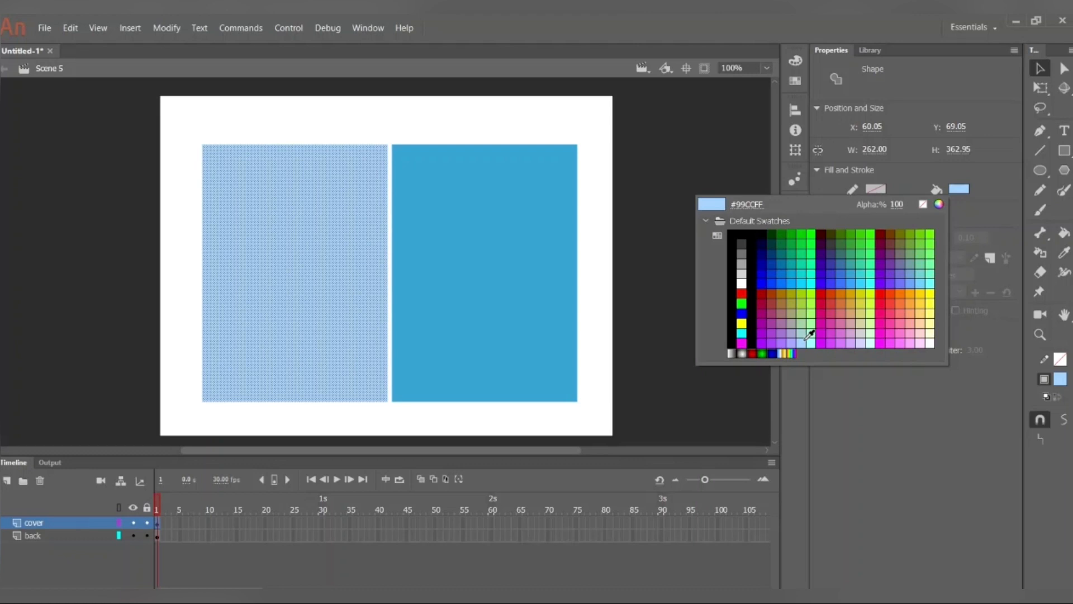
pyautogui.click(799, 339)
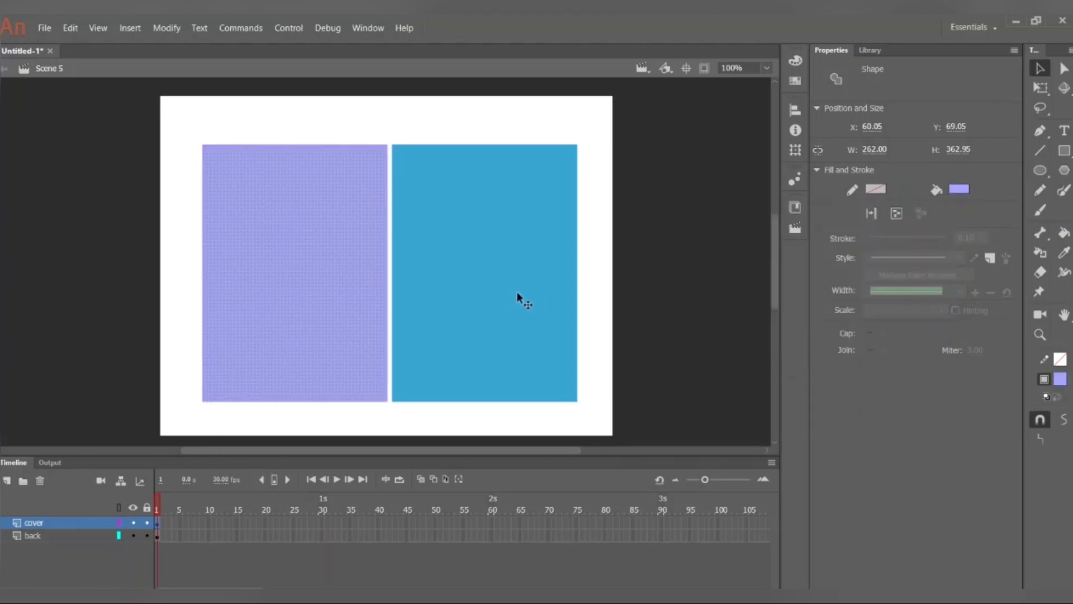
pyautogui.click(613, 297)
pyautogui.click(143, 552)
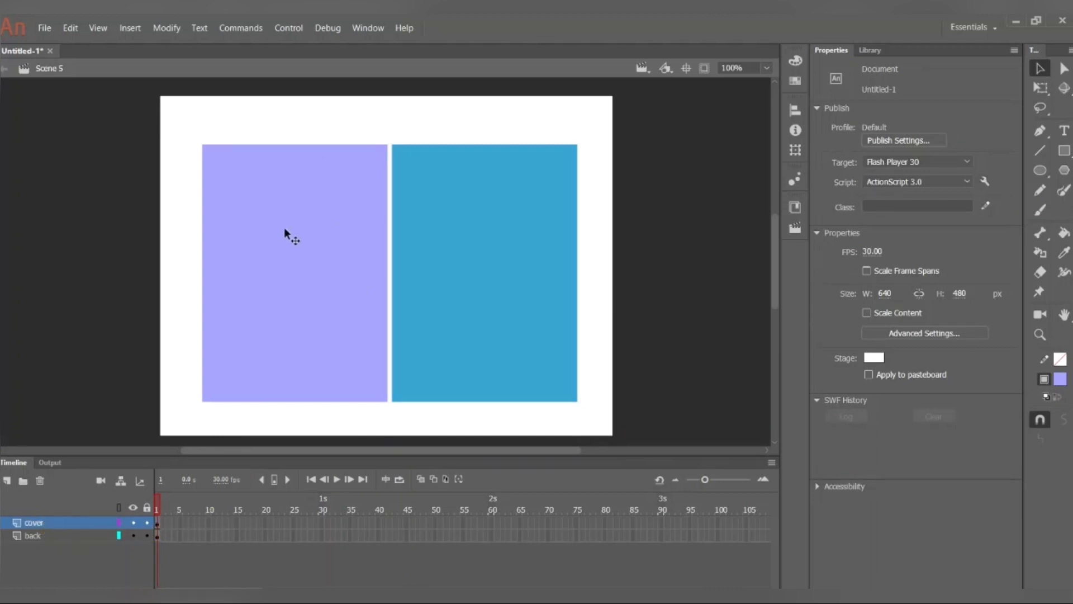
pyautogui.moveTo(284, 247); pyautogui.dragTo(472, 243)
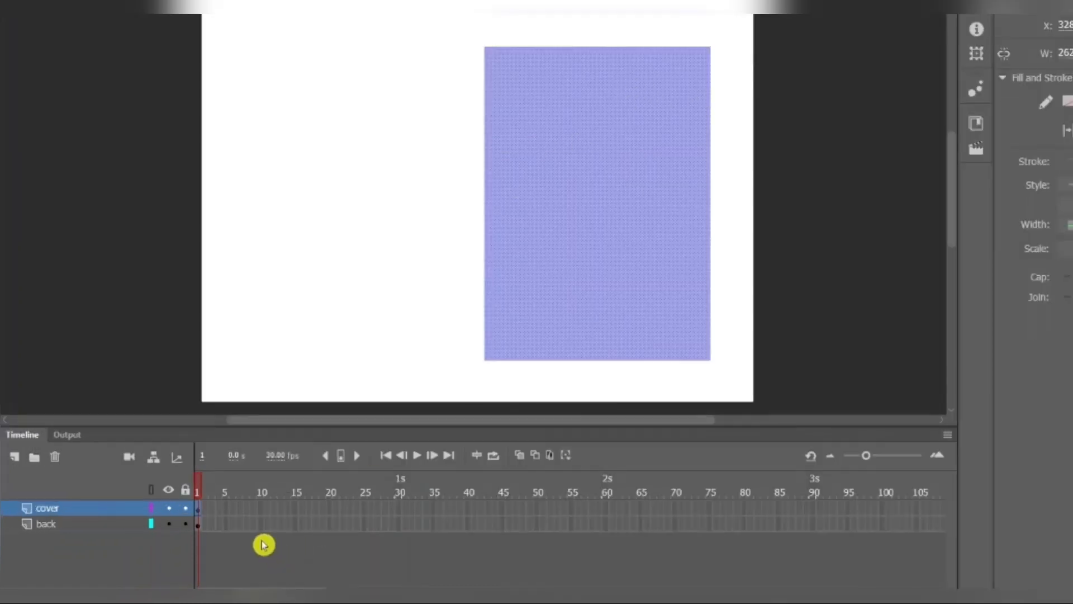
# - Extend the back layer to frame 25 and insert a keyframe at frame 25 on the cover layer
pyautogui.click(364, 528)
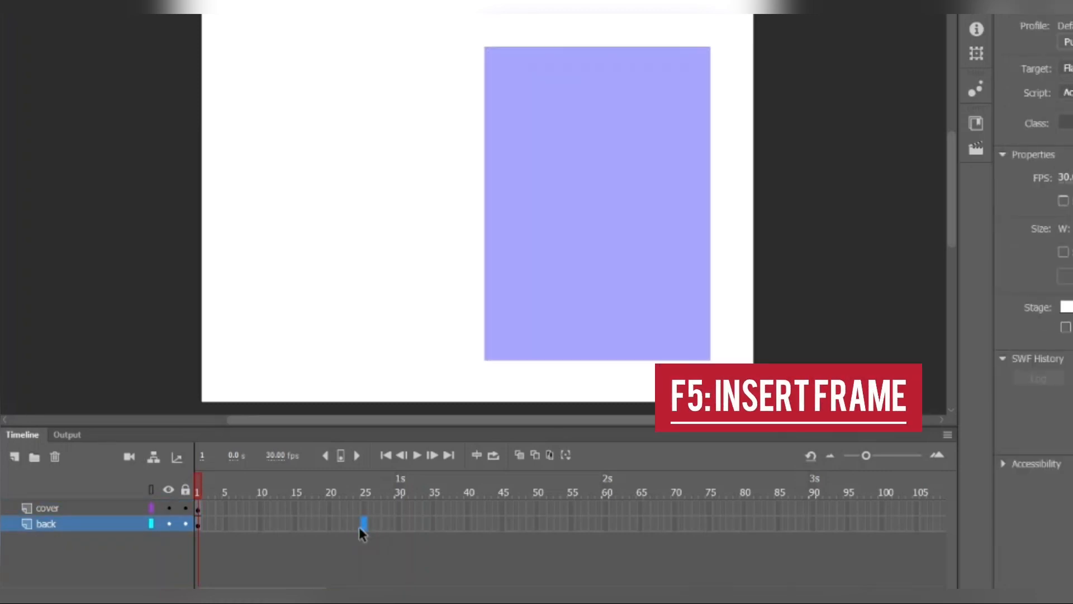
pyautogui.press('F5')
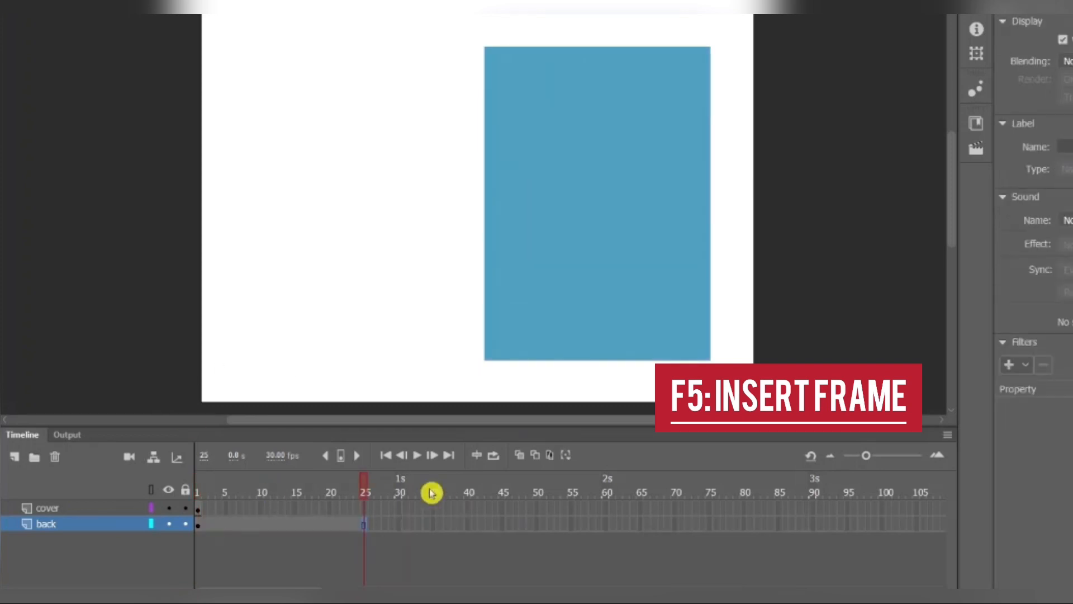
pyautogui.click(364, 504)
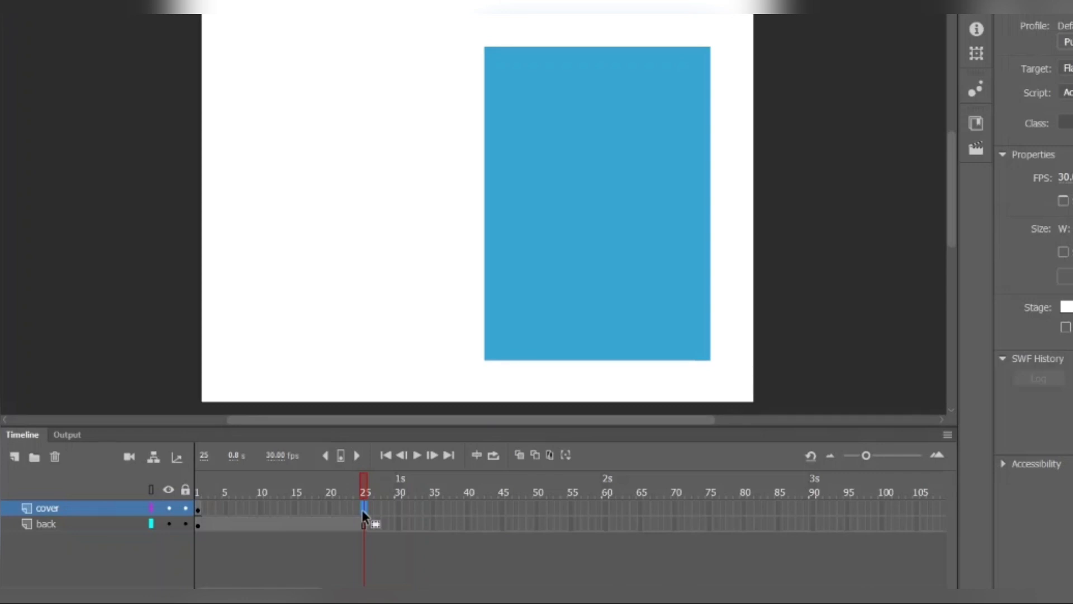
pyautogui.press('F5')
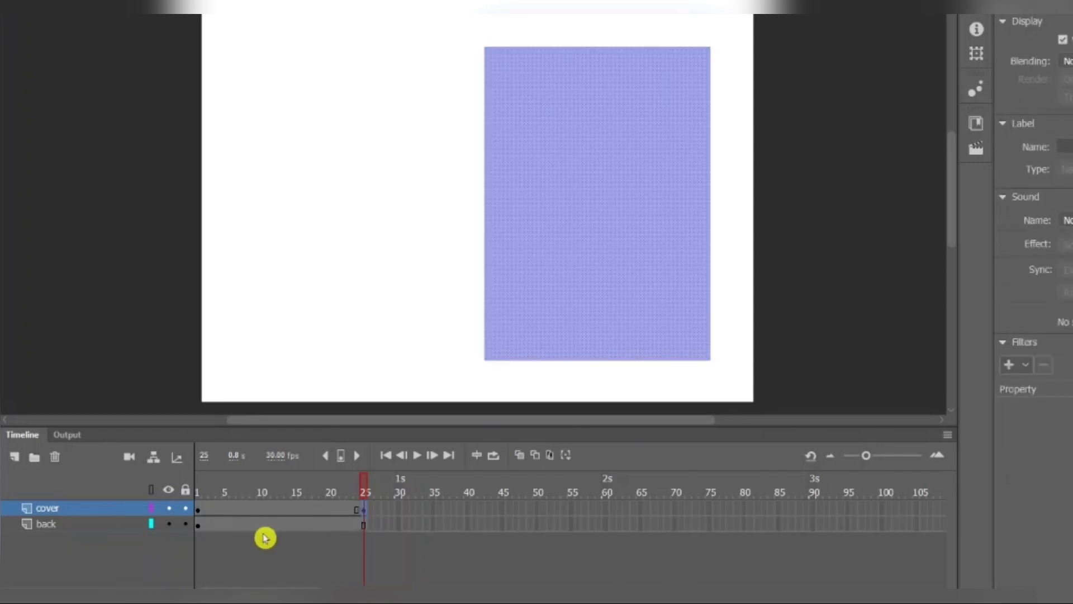
# - At frame 25, move the cover rectangle left until its right edge meets the blue rectangle's left edge
pyautogui.click(105, 511)
pyautogui.moveTo(619, 219)
pyautogui.mouseDown()
pyautogui.moveTo(349, 217)
pyautogui.moveTo(396, 223)
pyautogui.mouseUp()
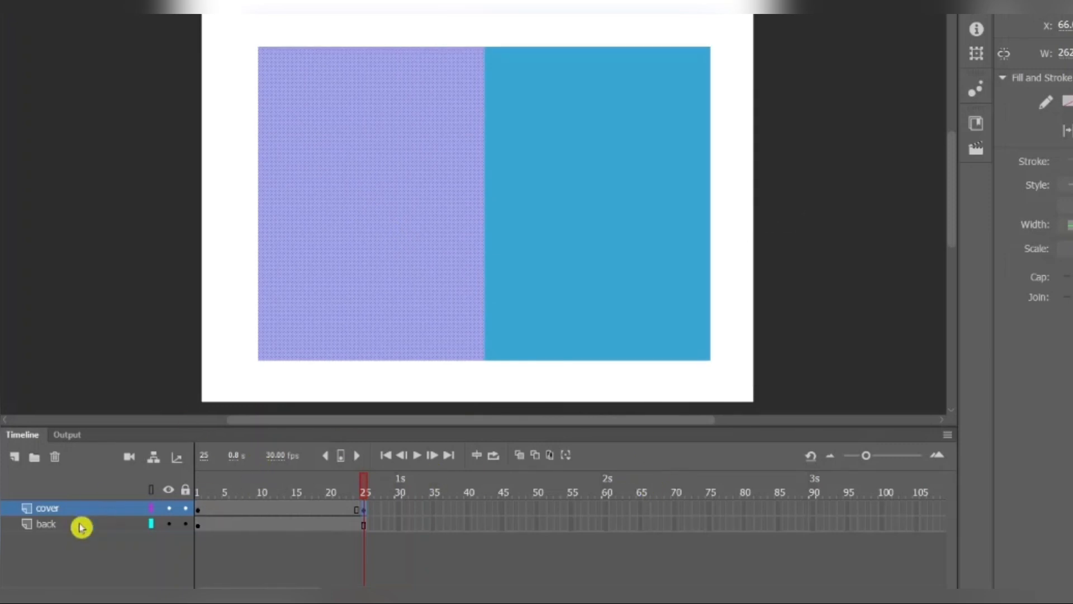
pyautogui.press('Return')
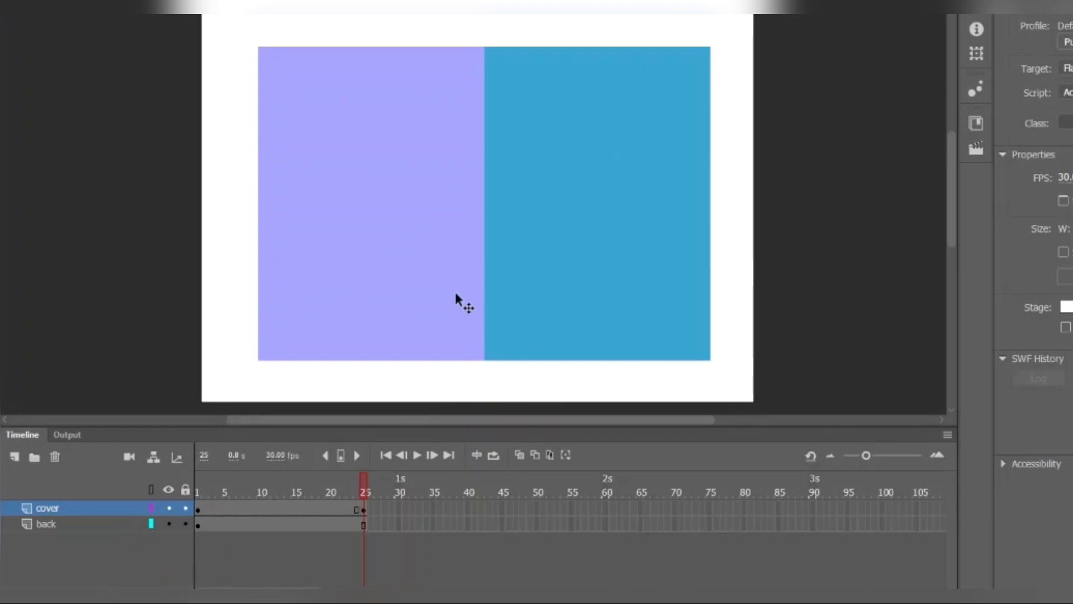
# - Create a shape tween on the cover layer from frame 1 to frame 25 and play the animation
pyautogui.rightClick(200, 510)
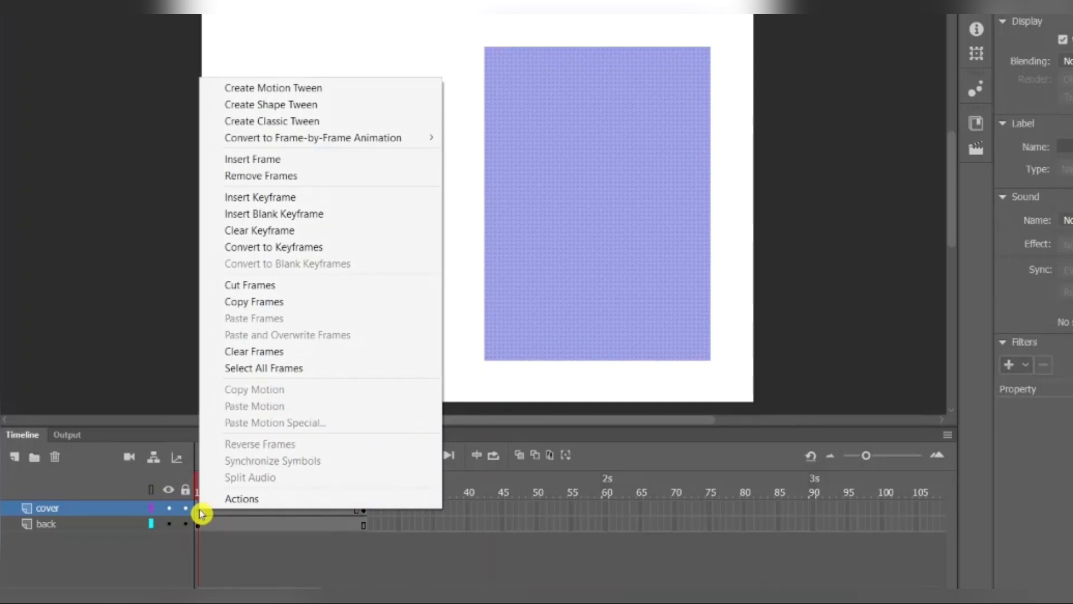
pyautogui.click(296, 105)
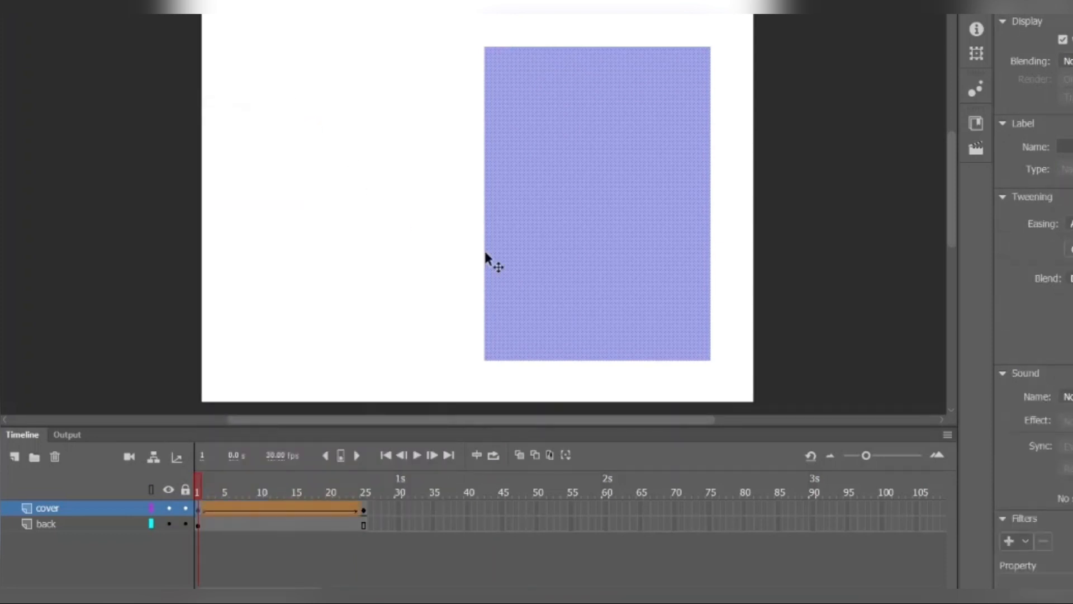
pyautogui.press('Return')
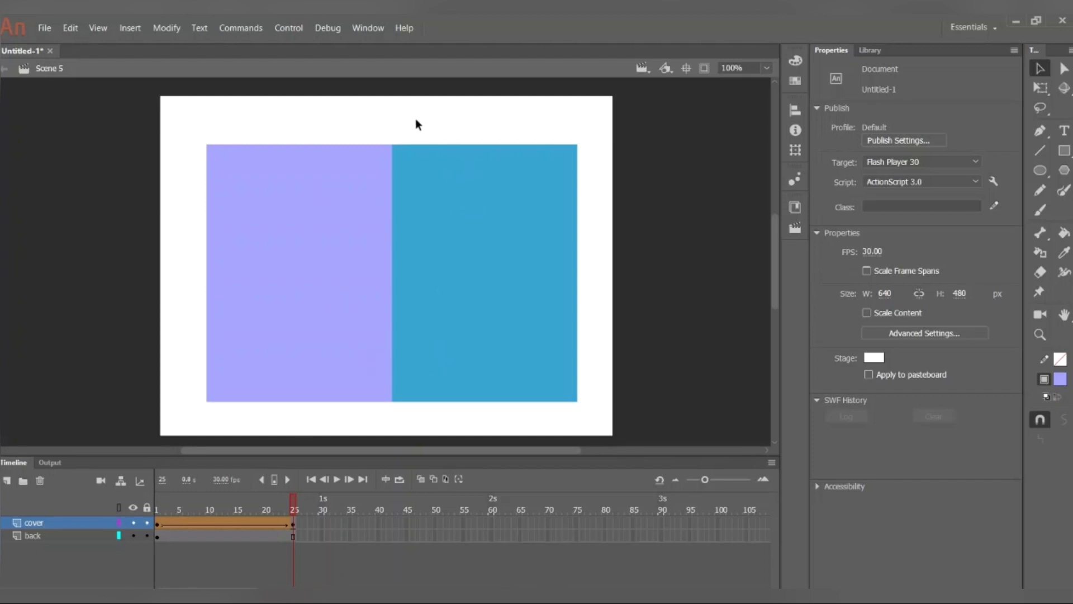
# - Add a layer above the cover layer and draw a vertical red line about 400 px tall, aligned with the cover's left edge
pyautogui.click(158, 530)
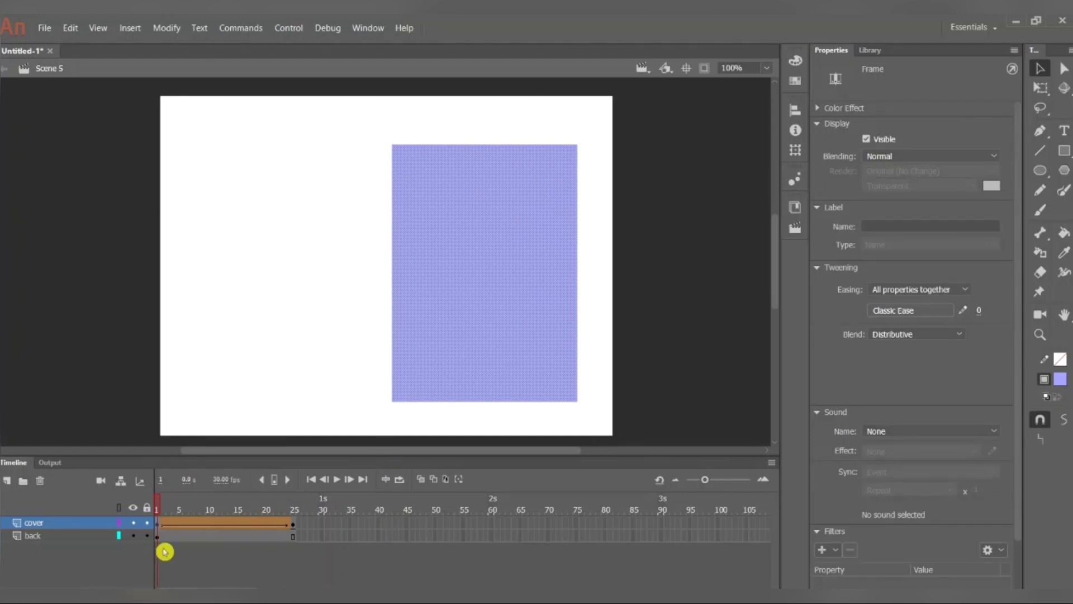
pyautogui.click(7, 482)
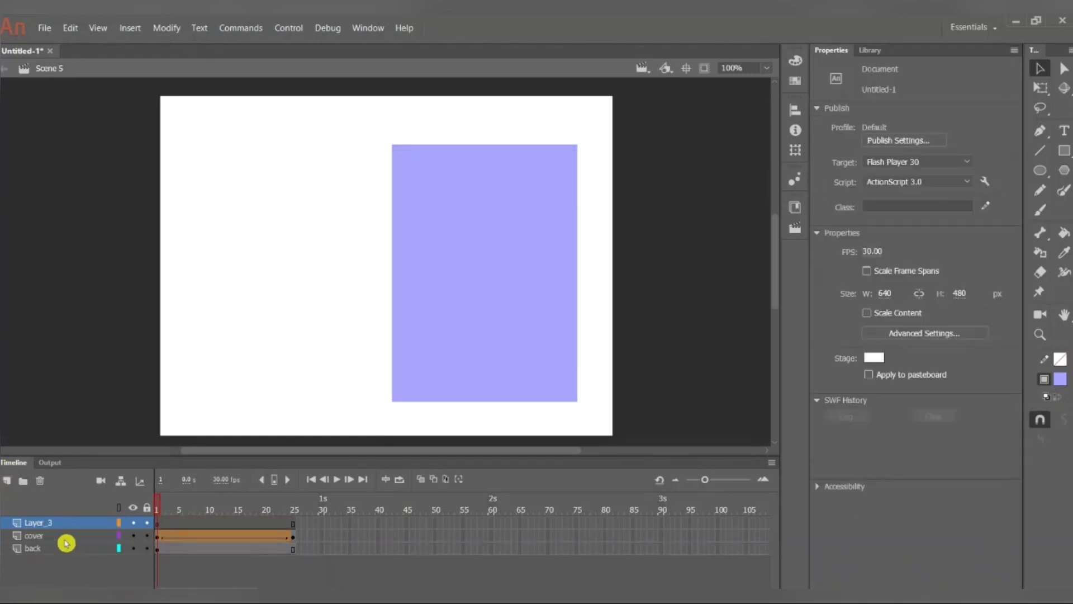
pyautogui.click(1041, 152)
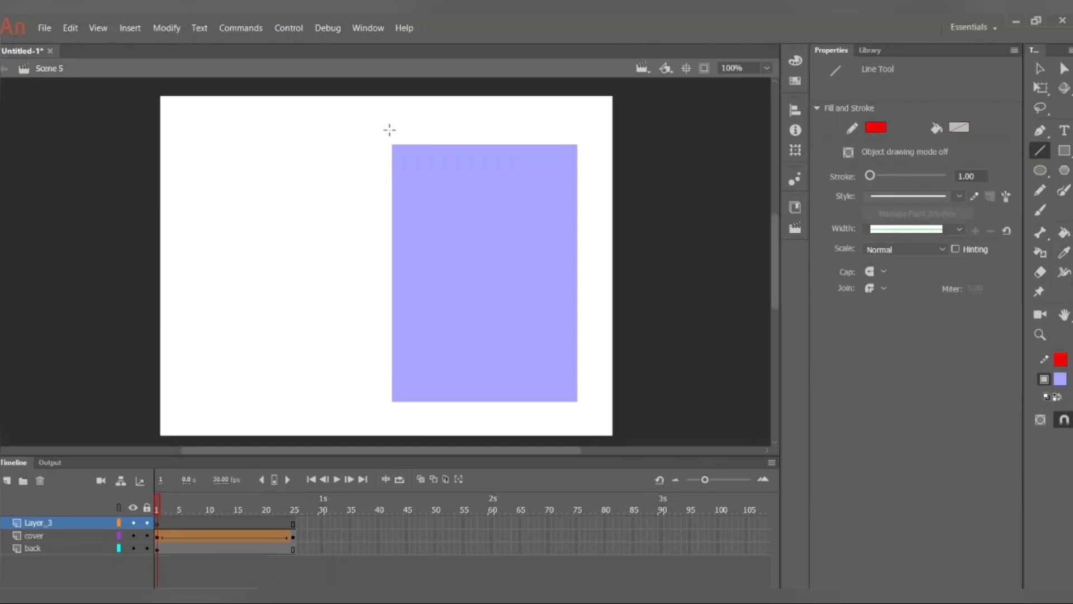
pyautogui.moveTo(389, 130); pyautogui.dragTo(390, 413)
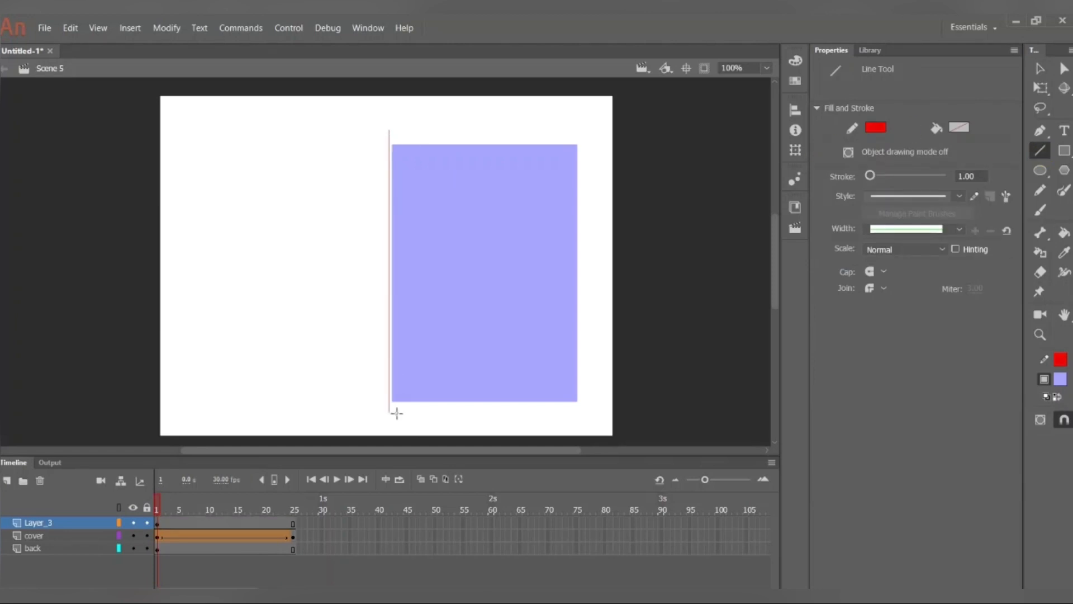
pyautogui.click(1040, 69)
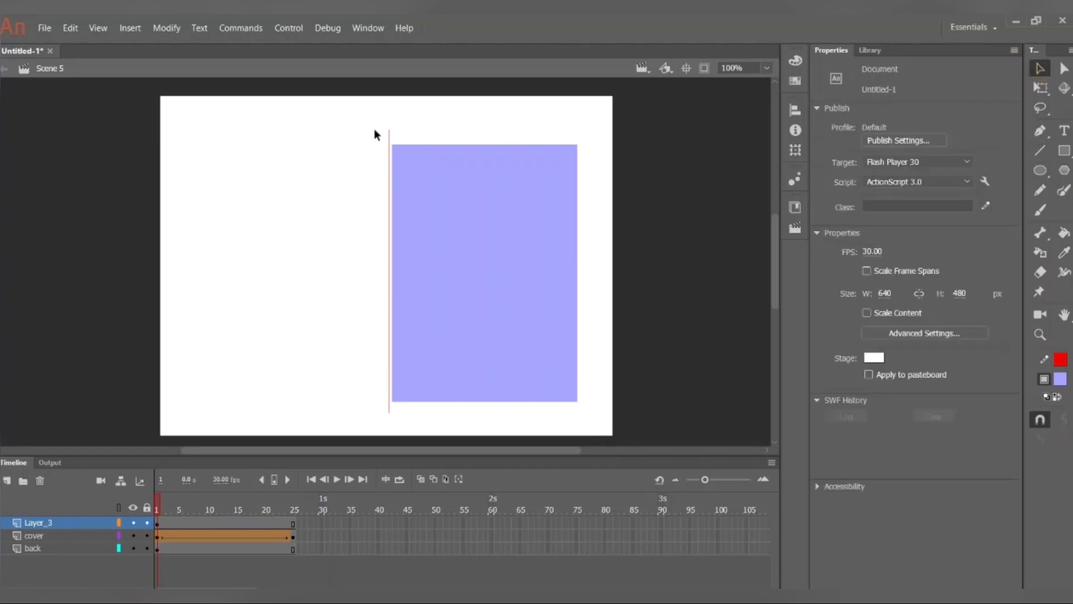
pyautogui.click(388, 130)
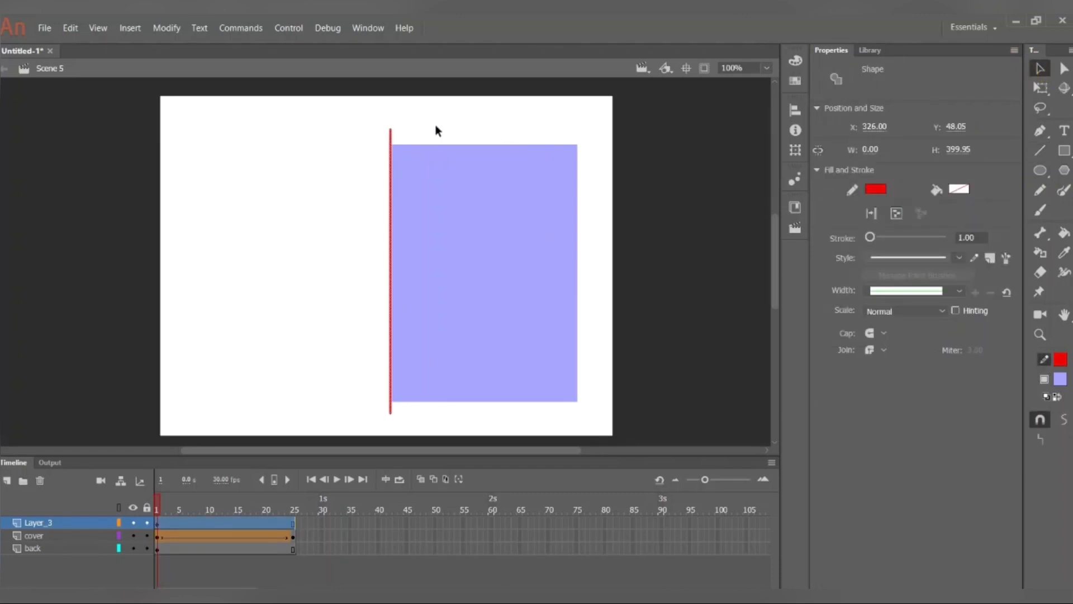
pyautogui.click(436, 126)
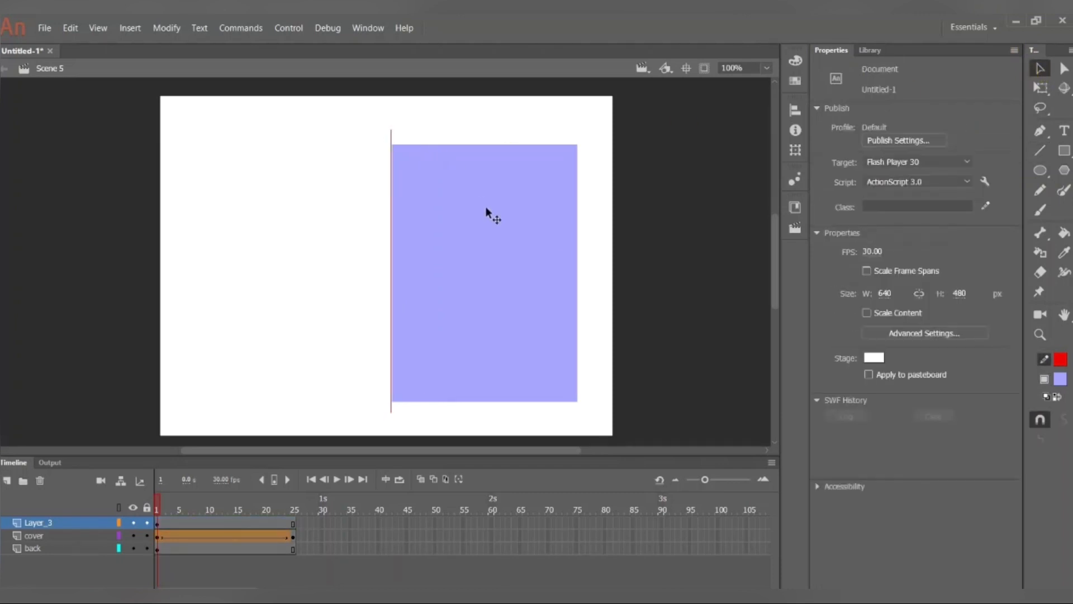
# - Set the red spine line's stroke size to 3 and play the animation
pyautogui.click(391, 135)
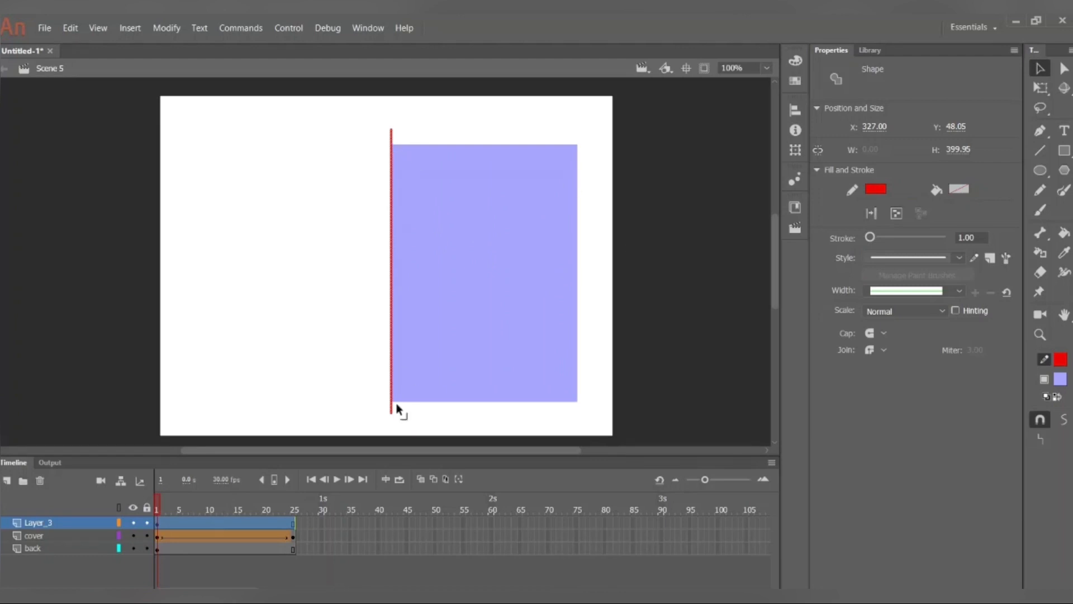
pyautogui.click(978, 239)
pyautogui.write('3')
pyautogui.press('Return')
pyautogui.click(716, 294)
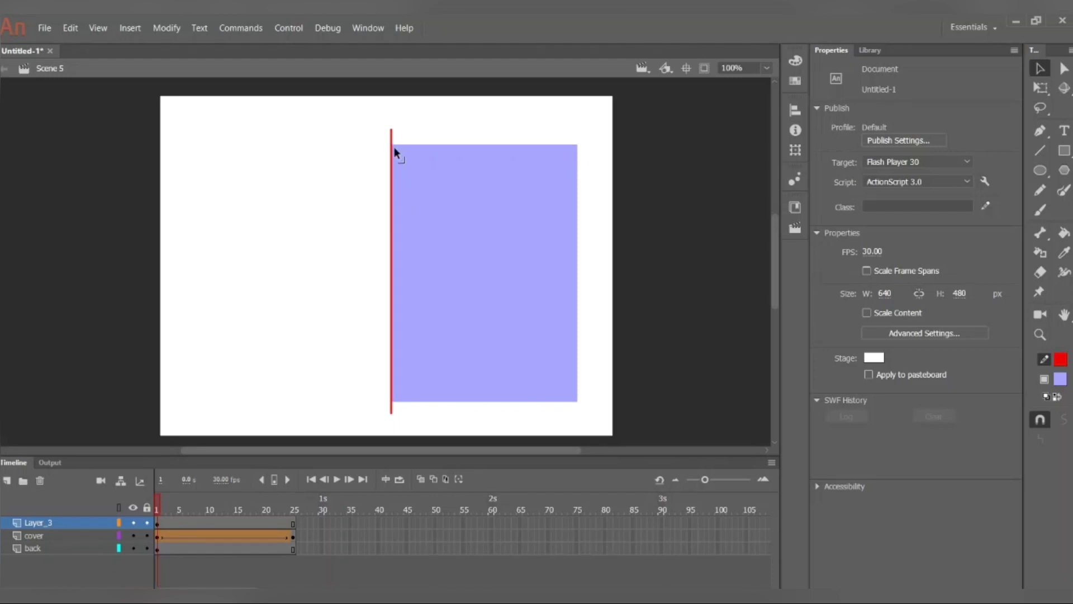
pyautogui.press('Return')
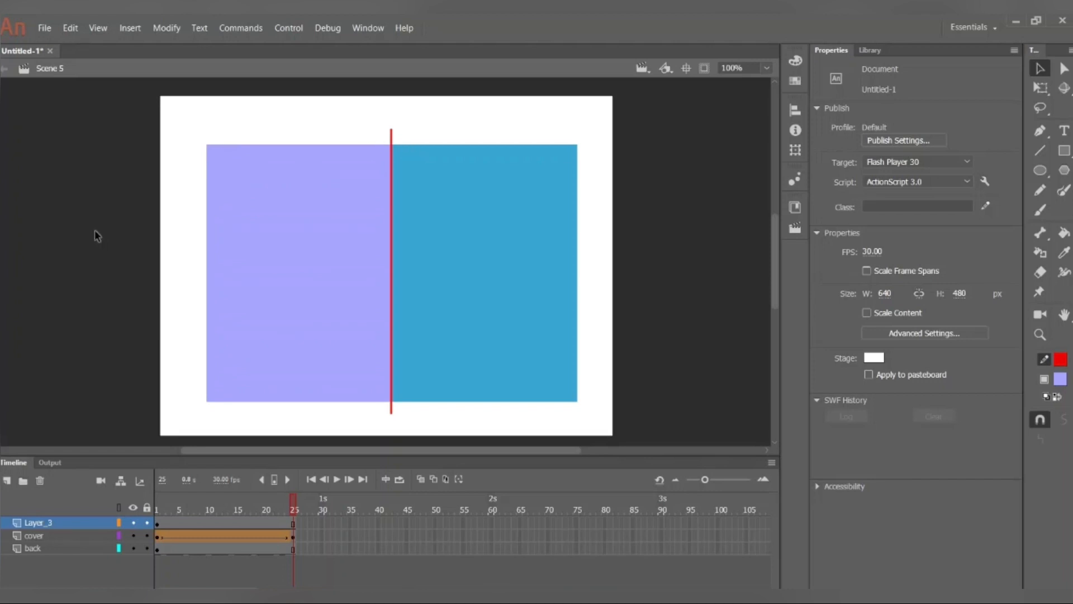
# - At frame 1 of the cover layer, add two shape hints and place them on the cover's upper-left and lower-left corners
pyautogui.click(158, 537)
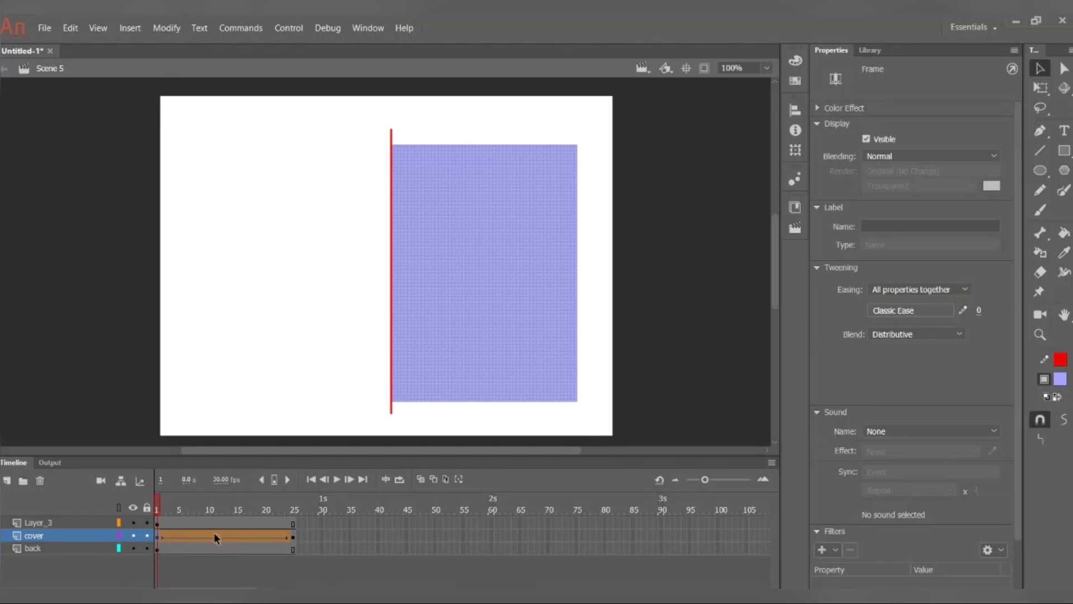
pyautogui.click(157, 540)
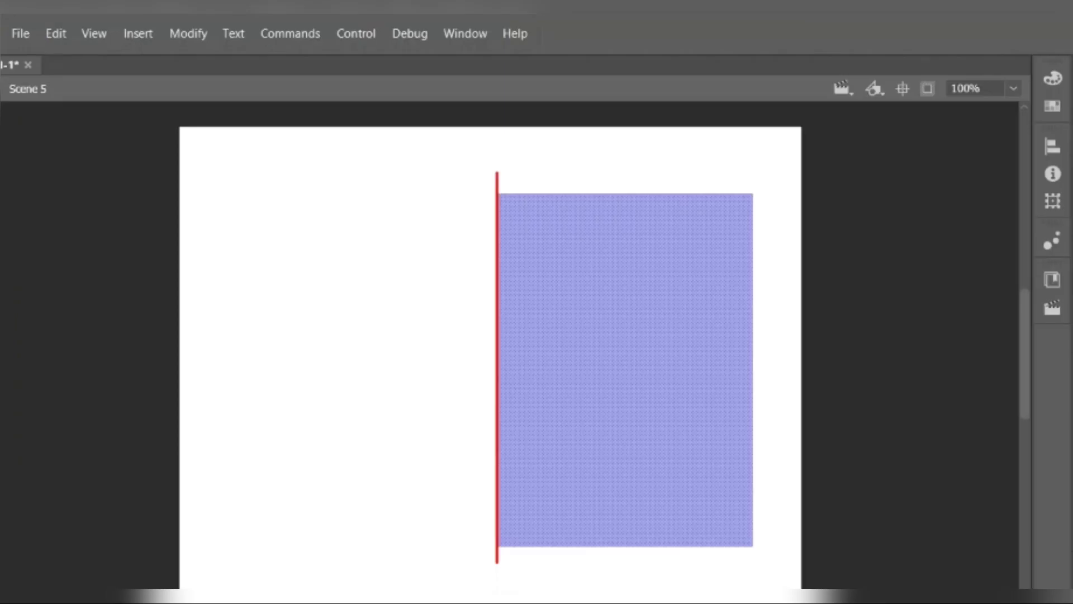
pyautogui.click(190, 34)
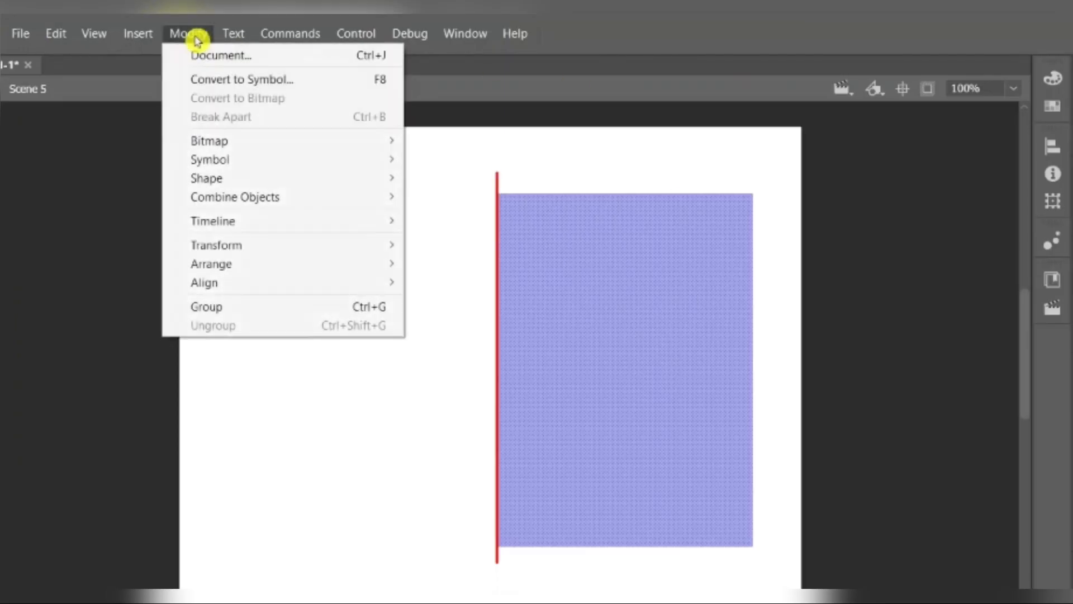
pyautogui.moveTo(210, 180)
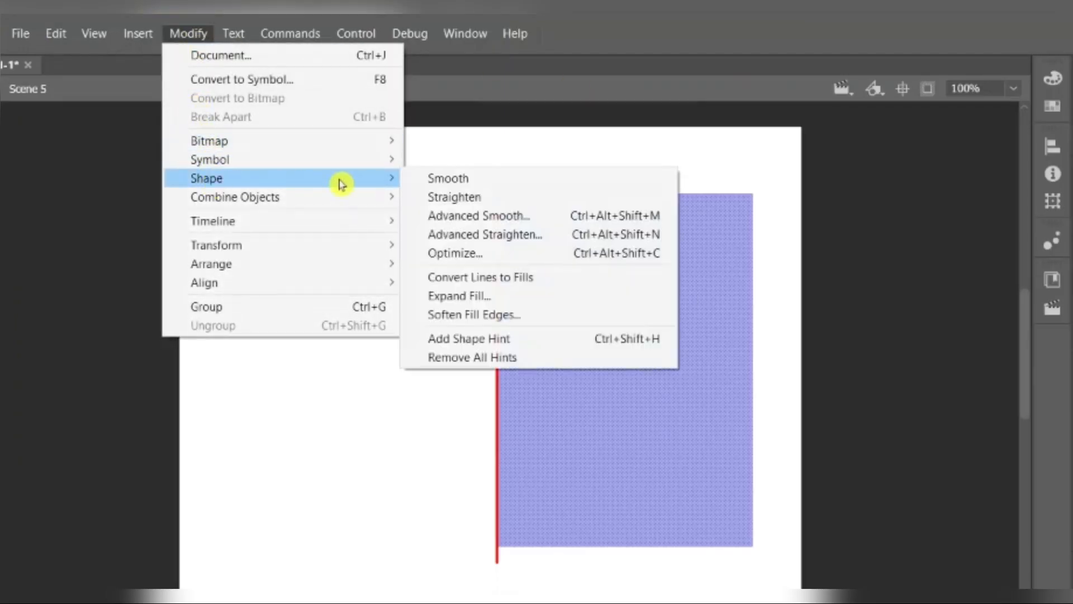
pyautogui.click(536, 340)
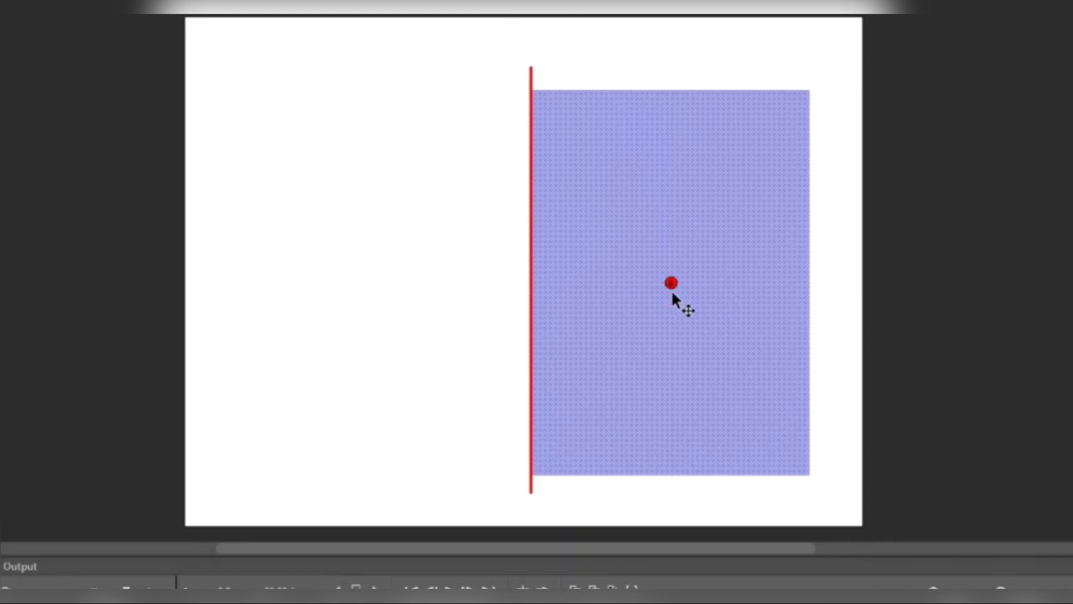
pyautogui.moveTo(671, 283); pyautogui.dragTo(536, 86)
pyautogui.hotkey('ctrl', 'shift', 'h')
pyautogui.moveTo(550, 472); pyautogui.dragTo(533, 476)
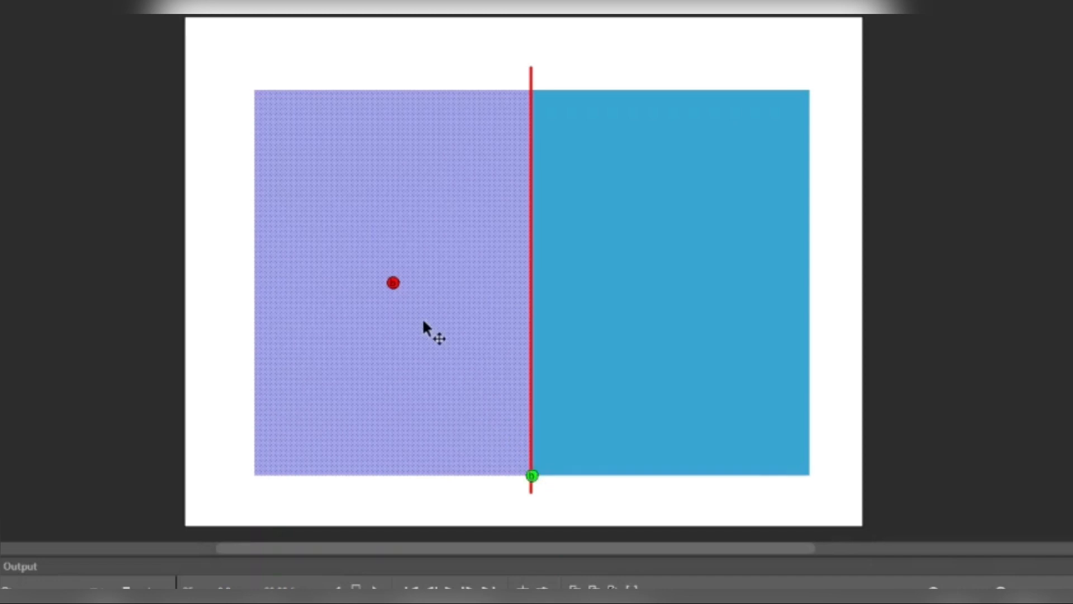
# - At frame 25, place shape hint a on the cover's upper-right corner beside the red line and play the animation
pyautogui.moveTo(427, 224); pyautogui.dragTo(531, 88)
pyautogui.press('Return')
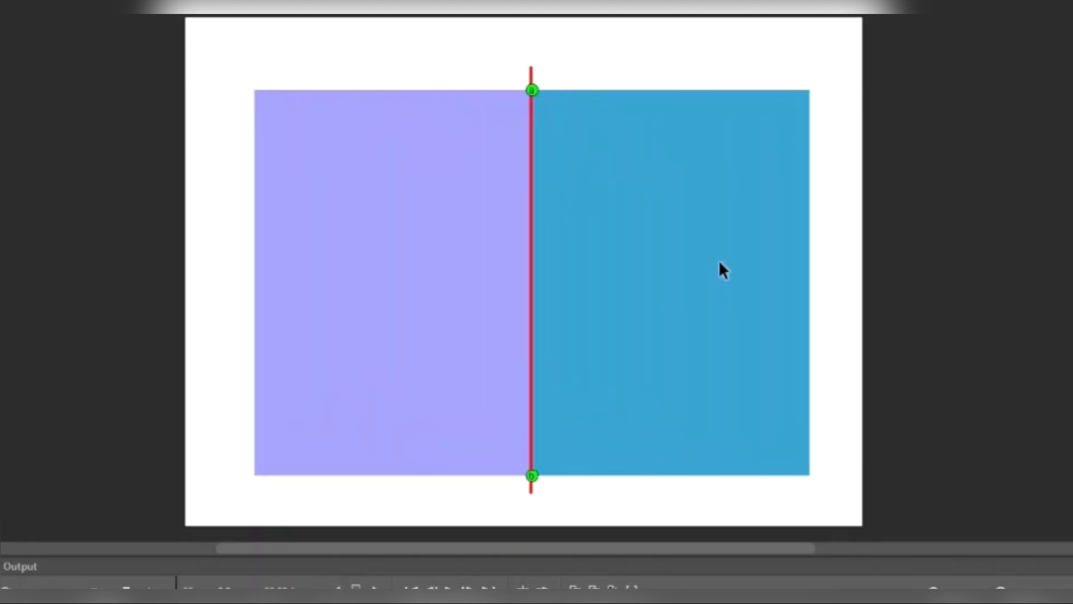
pyautogui.press('Return')
pyautogui.press('Return')
pyautogui.click(245, 552)
pyautogui.press('Return')
# - Return to frame 1 and add two more shape hints on the cover's upper-right and lower-right corners
pyautogui.click(181, 600)
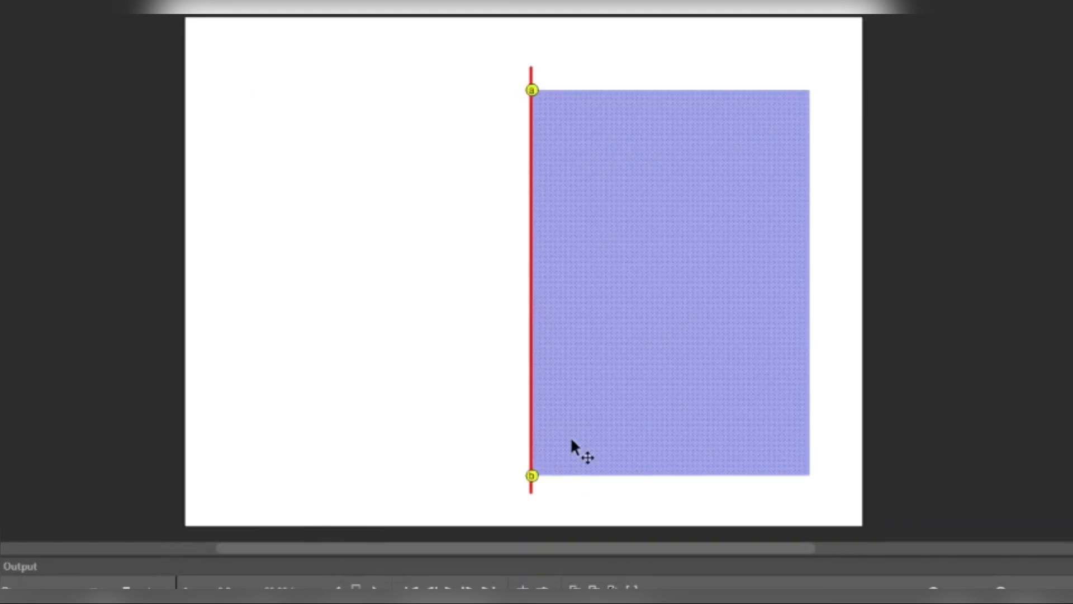
pyautogui.hotkey('ctrl', 'shift', 'h')
pyautogui.moveTo(669, 282); pyautogui.dragTo(804, 91)
pyautogui.hotkey('ctrl', 'shift', 'h')
pyautogui.moveTo(805, 475); pyautogui.dragTo(810, 476)
# - At frame 25, place shape hints d and c on the cover's lower-left and upper-left corners and play the animation
pyautogui.press('End')
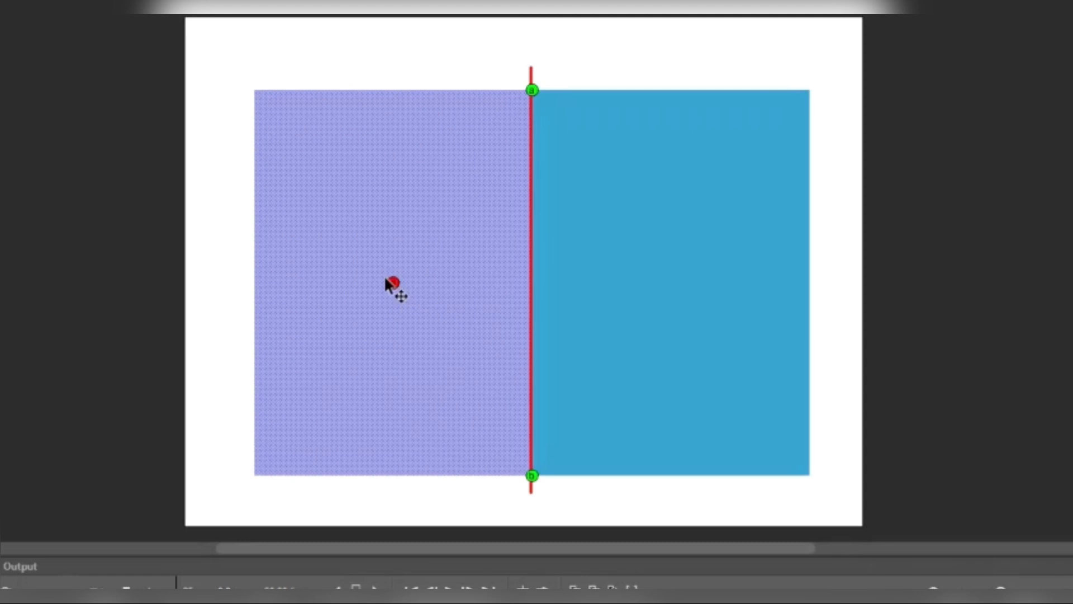
pyautogui.moveTo(264, 474); pyautogui.dragTo(255, 476)
pyautogui.moveTo(313, 209); pyautogui.dragTo(256, 89)
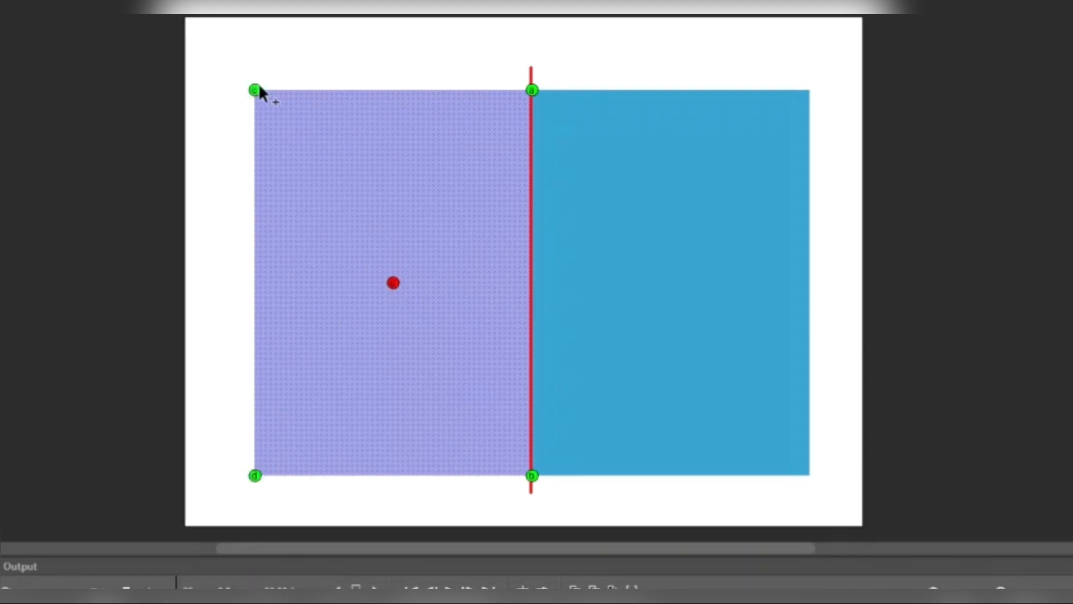
pyautogui.press('Return')
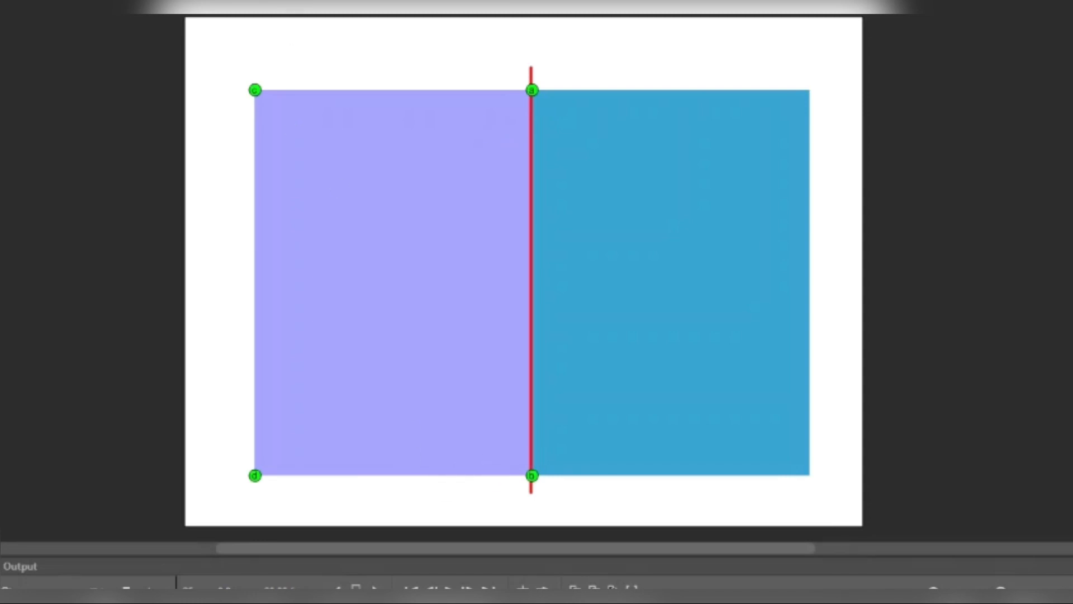
pyautogui.click(392, 283)
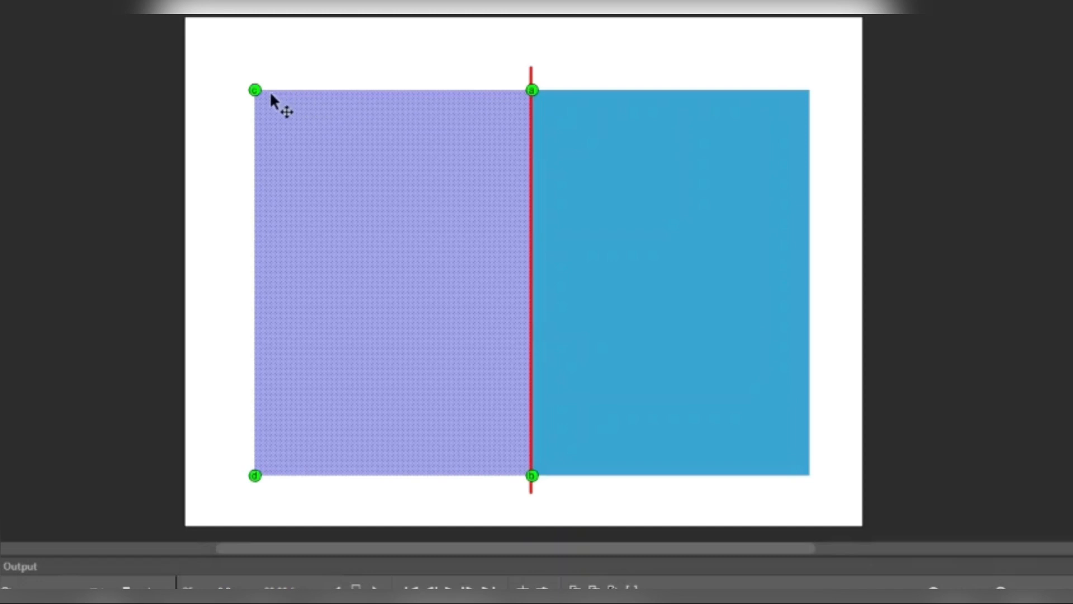
pyautogui.press('Return')
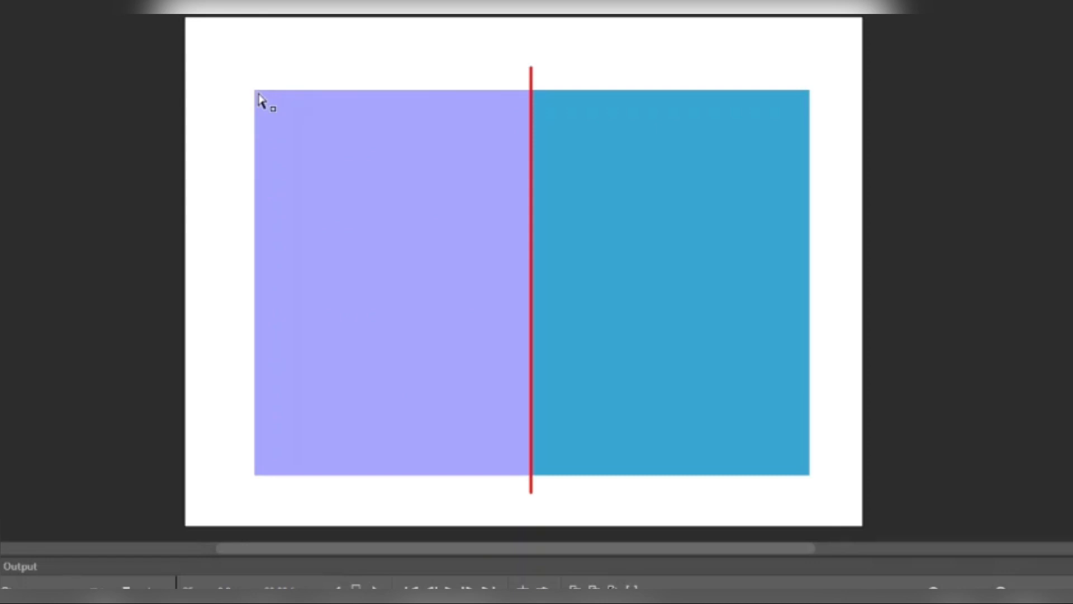
# - At frame 25, pull the cover's upper-left corner upward and its lower-left corner downward to give the open cover perspective
pyautogui.moveTo(258, 95); pyautogui.dragTo(260, 56)
pyautogui.moveTo(255, 478)
pyautogui.mouseDown()
pyautogui.moveTo(263, 503)
pyautogui.moveTo(255, 480)
pyautogui.mouseUp()
pyautogui.hotkey('ctrl', 'z')
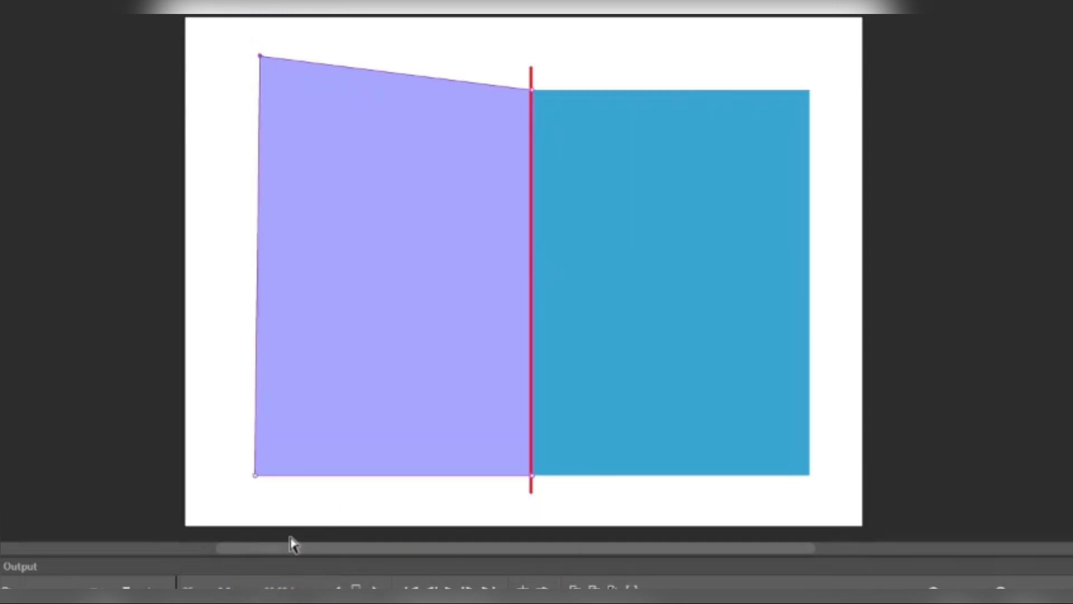
pyautogui.click(282, 505)
pyautogui.moveTo(256, 476); pyautogui.dragTo(256, 507)
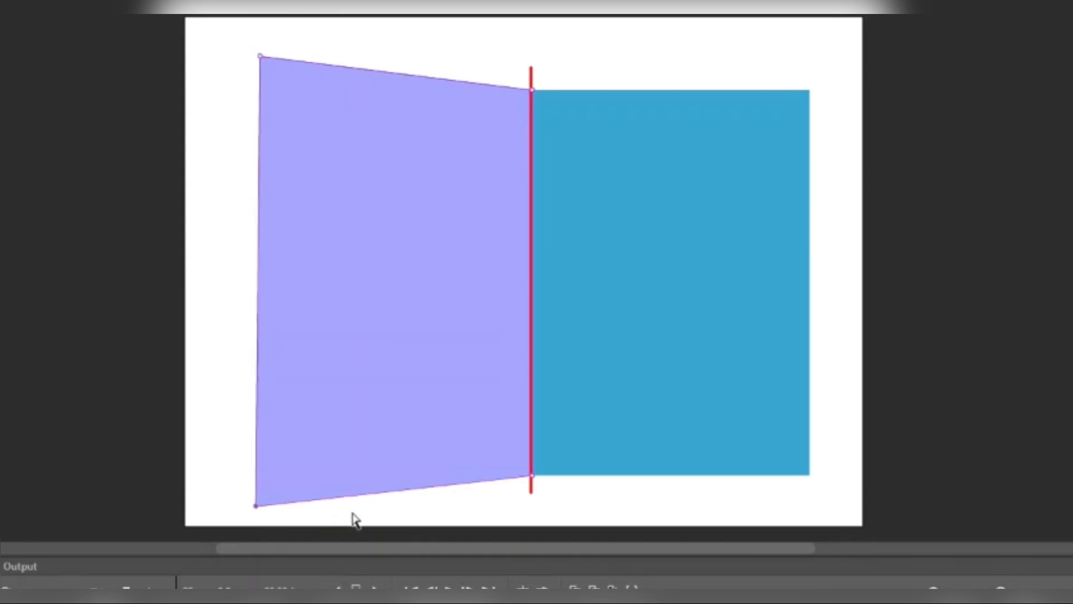
pyautogui.click(426, 511)
pyautogui.click(257, 505)
# - Go back to frame 1 of the cover layer and add another shape hint
pyautogui.hotkey('shift', ',')
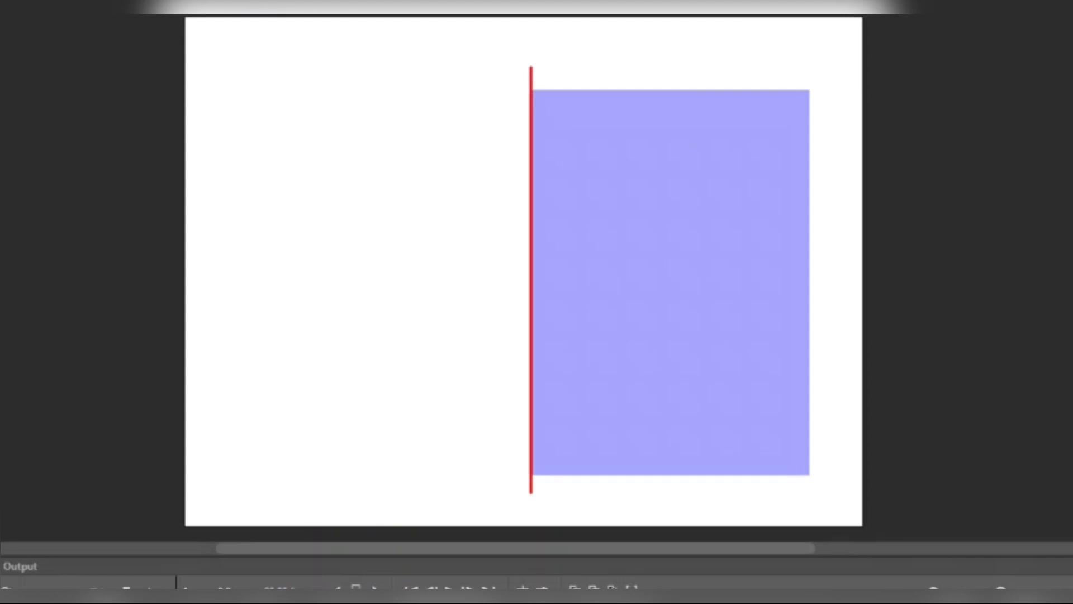
pyautogui.click(187, 4)
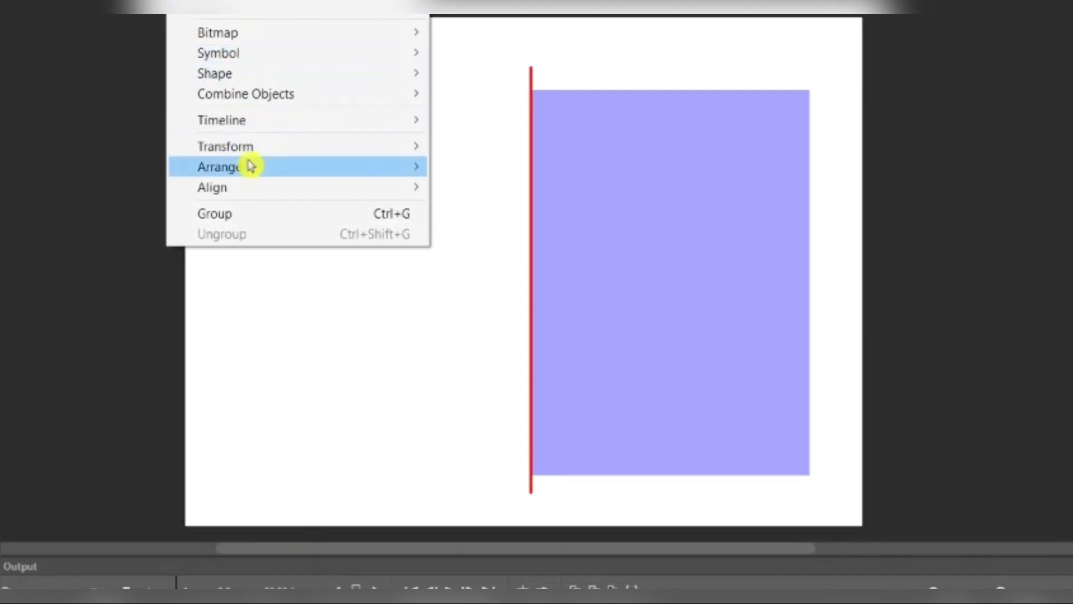
pyautogui.moveTo(259, 75)
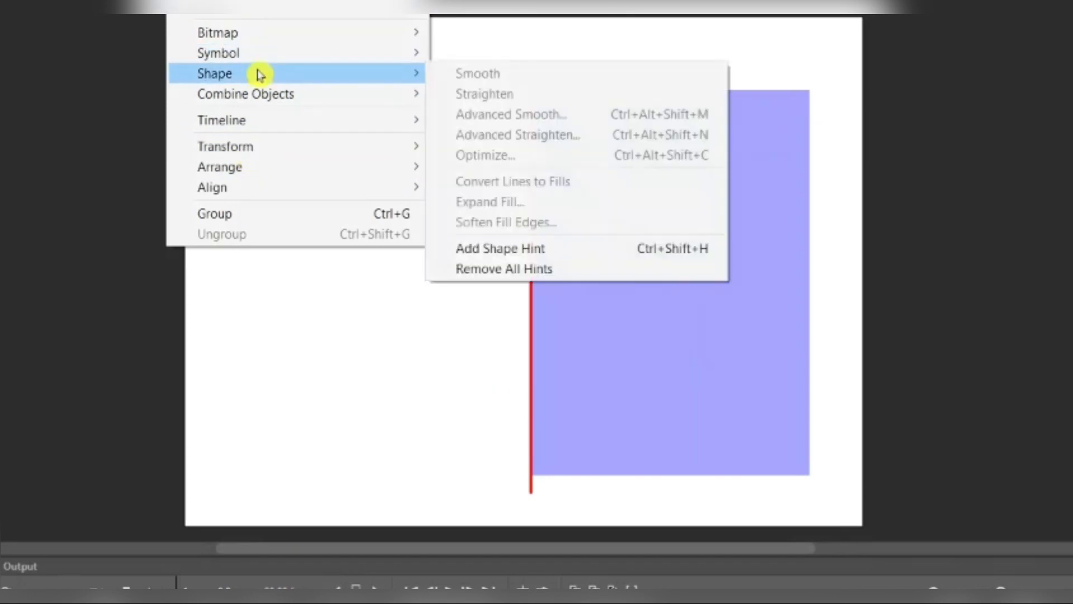
pyautogui.click(546, 255)
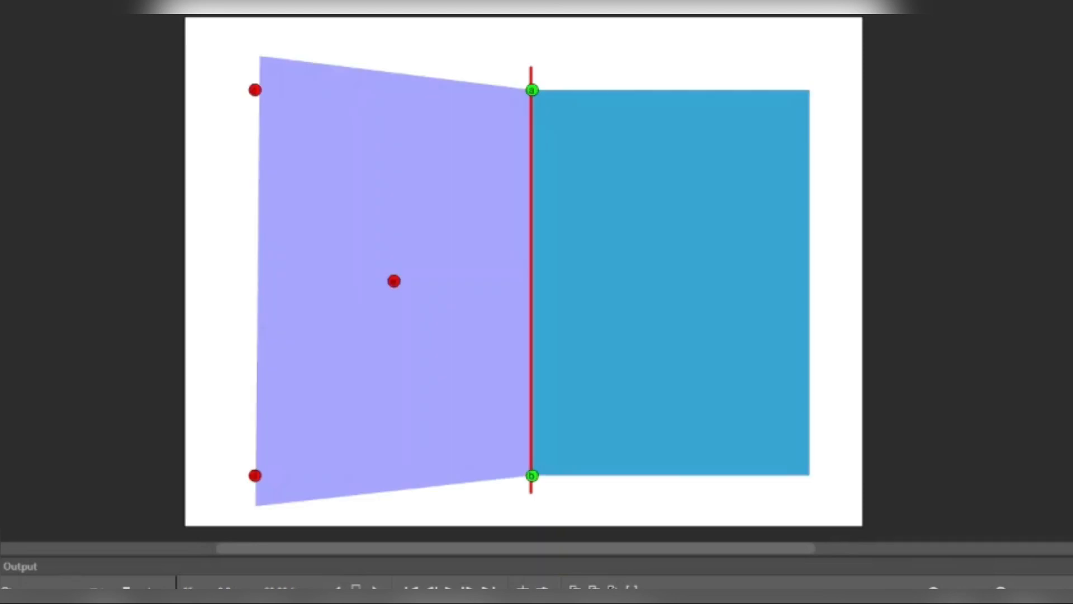
# - At frame 25, move shape hints c and d onto the distorted cover's upper-left and lower-left corners and play the animation
pyautogui.click(431, 154)
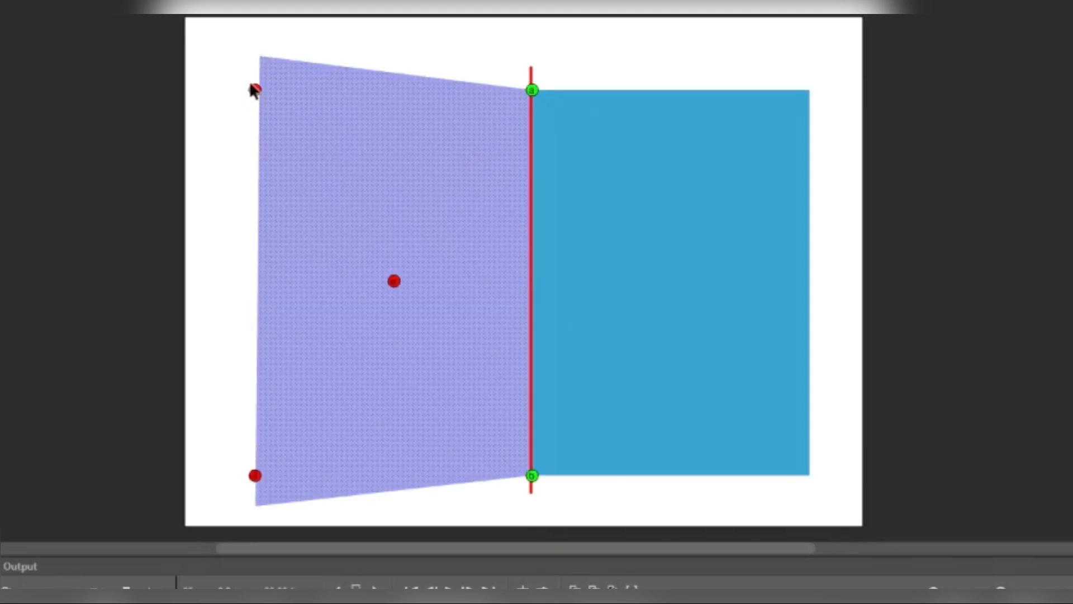
pyautogui.moveTo(256, 91); pyautogui.dragTo(258, 59)
pyautogui.moveTo(255, 476); pyautogui.dragTo(256, 506)
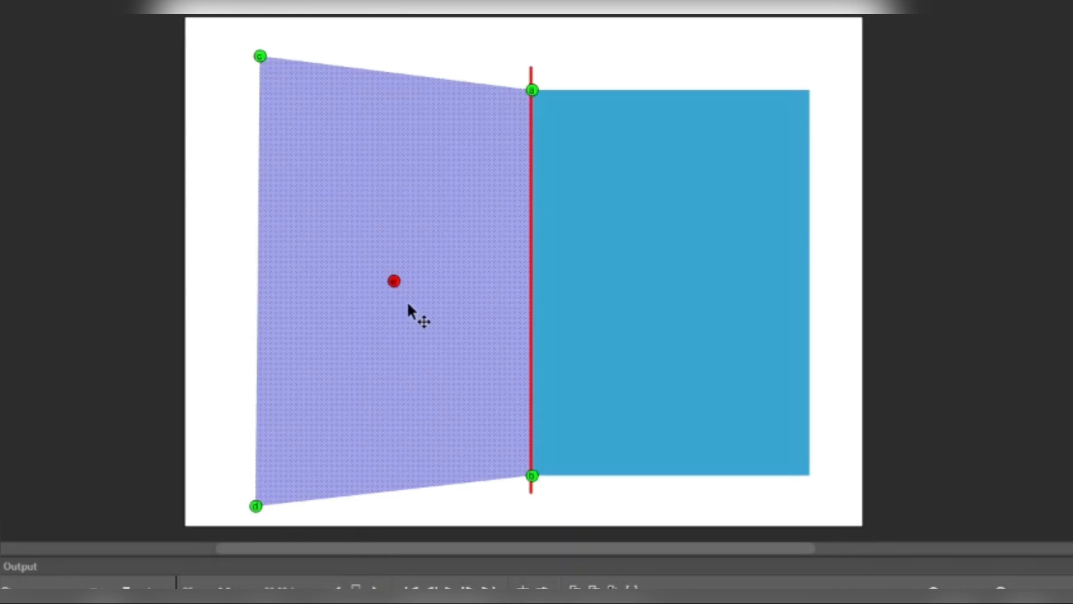
pyautogui.rightClick(391, 285)
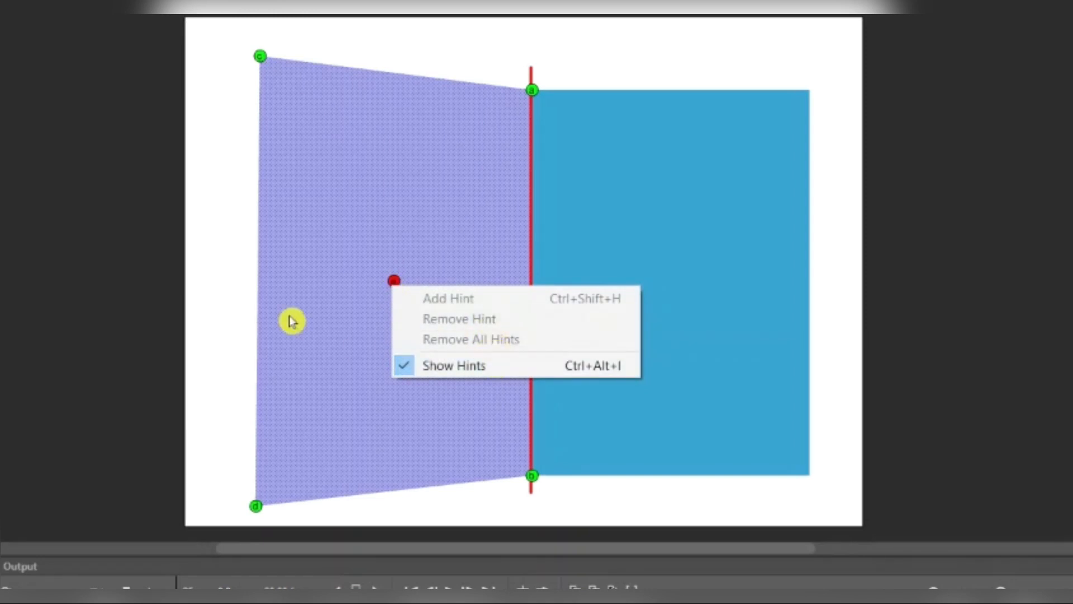
pyautogui.click(403, 290)
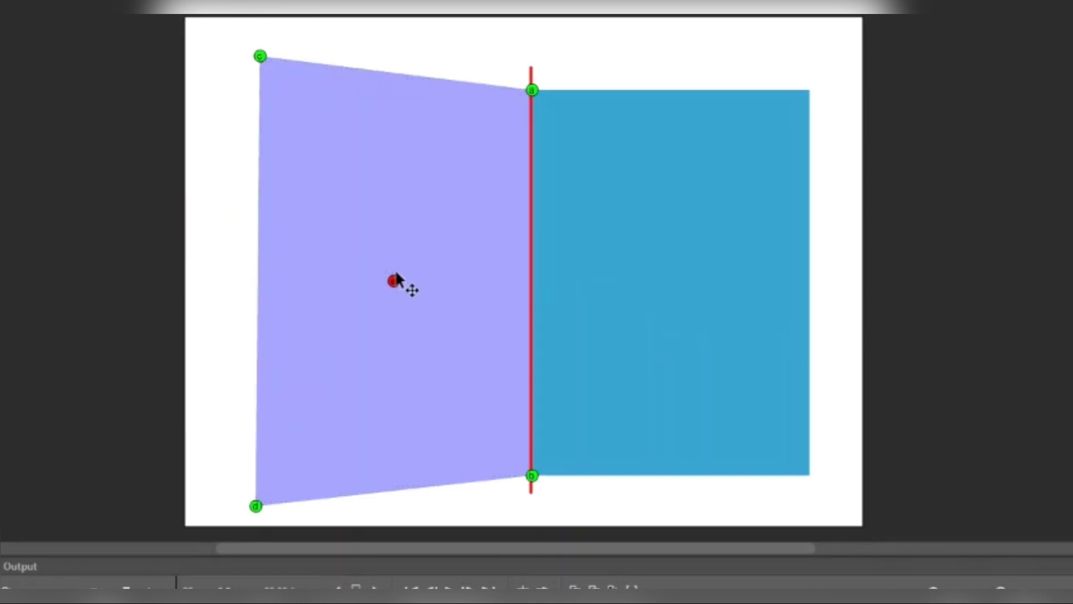
pyautogui.press('Return')
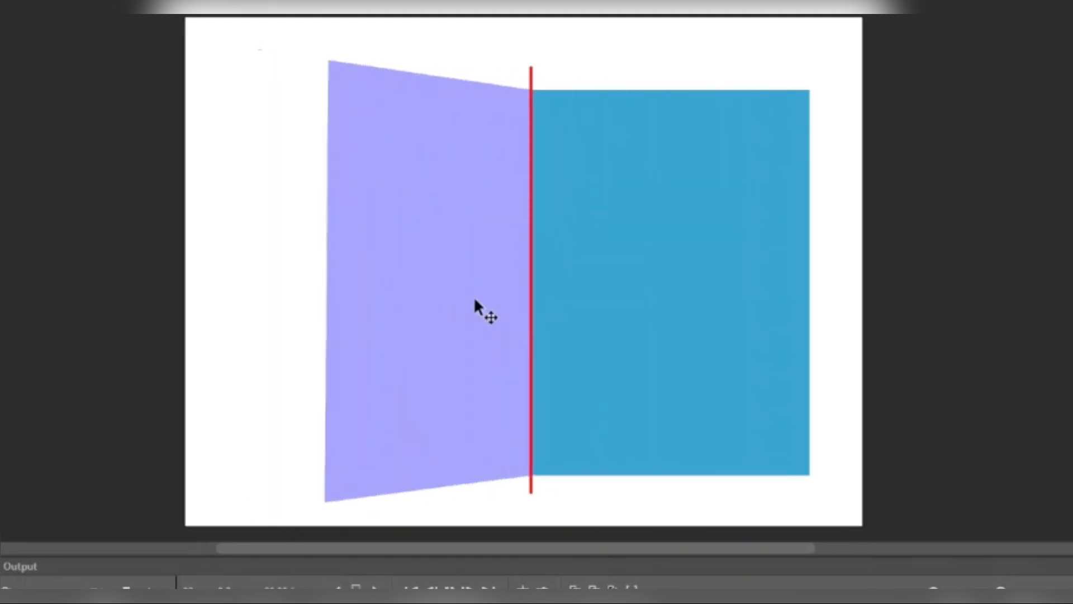
pyautogui.press('Return')
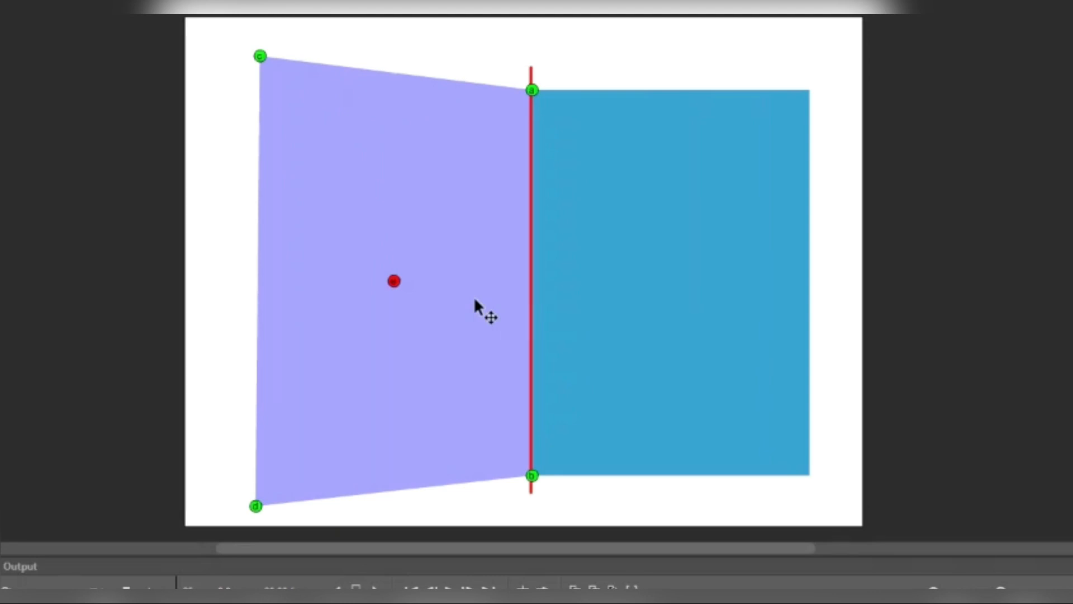
# - Play the animation repeatedly to check how the cover opens with the corrected shape hints
pyautogui.press('Return')
pyautogui.press('Return')
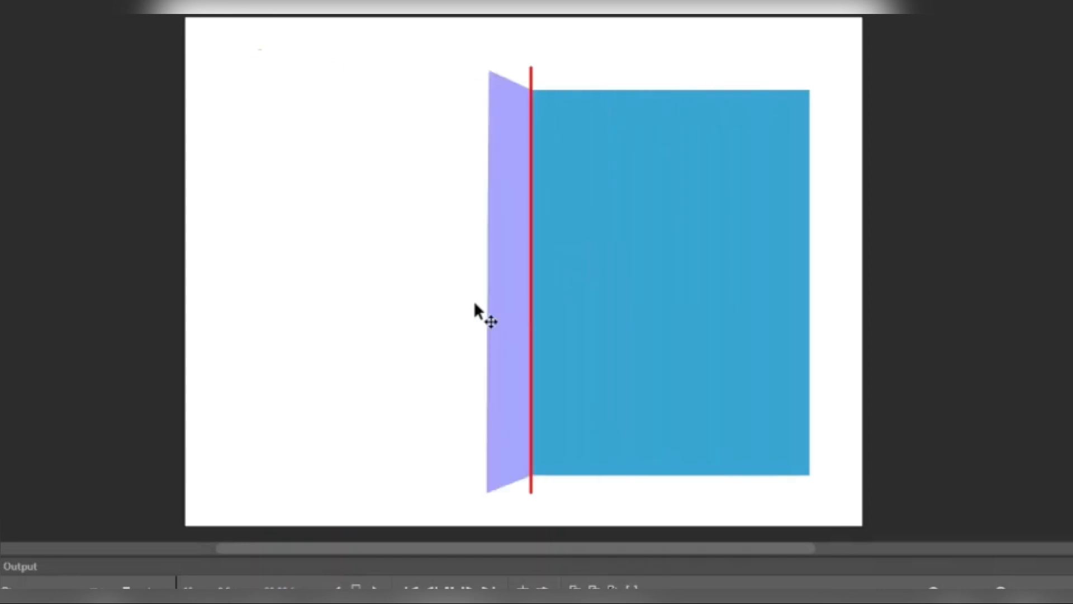
pyautogui.press('Return')
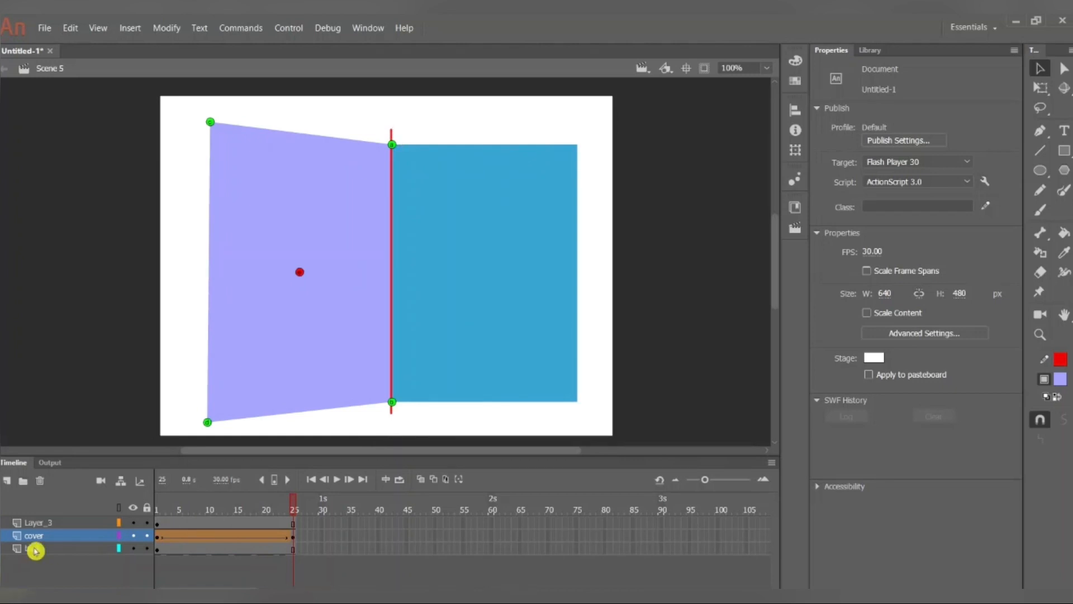
# - Hide Layer_3 with the red spine line and play the cover-opening animation
pyautogui.click(139, 534)
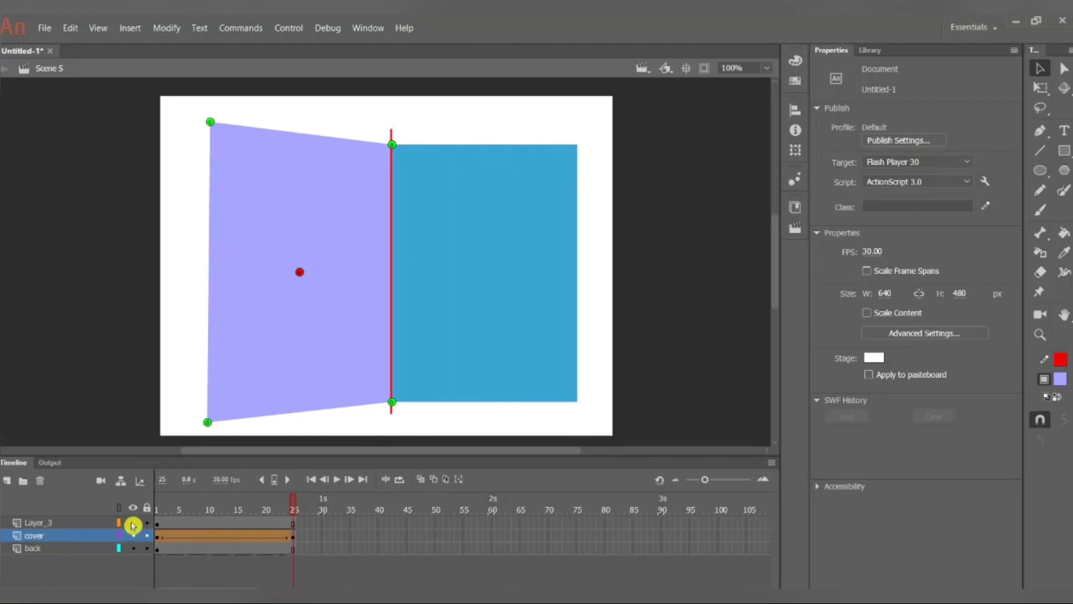
pyautogui.click(133, 522)
pyautogui.press('Return')
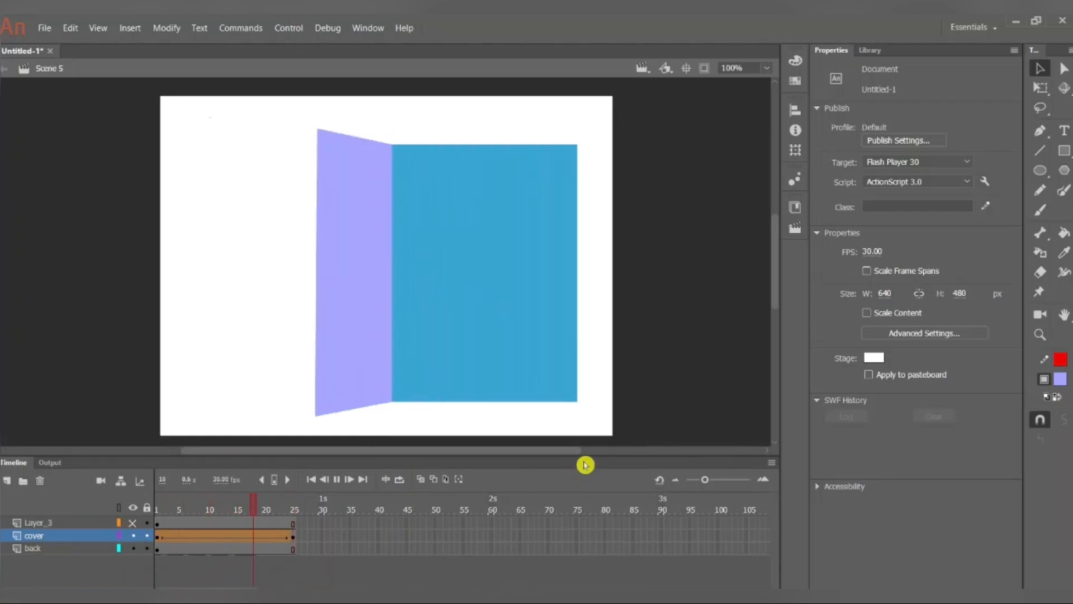
pyautogui.press('Return')
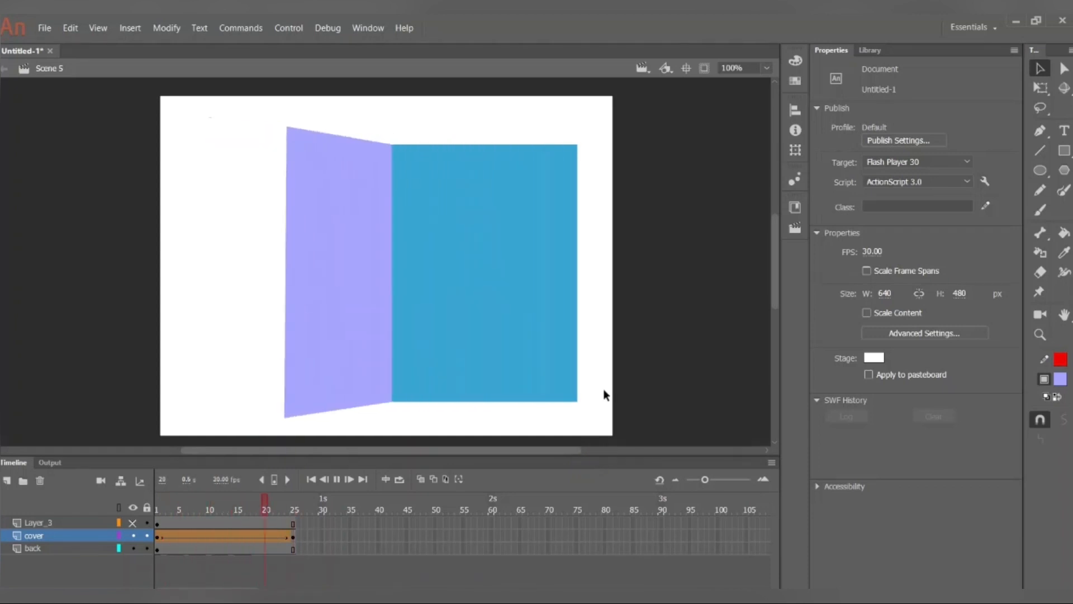
# - On frame 1 of the back layer, add the static text "happy birthday" on two lines beside the closed cover
pyautogui.click(54, 549)
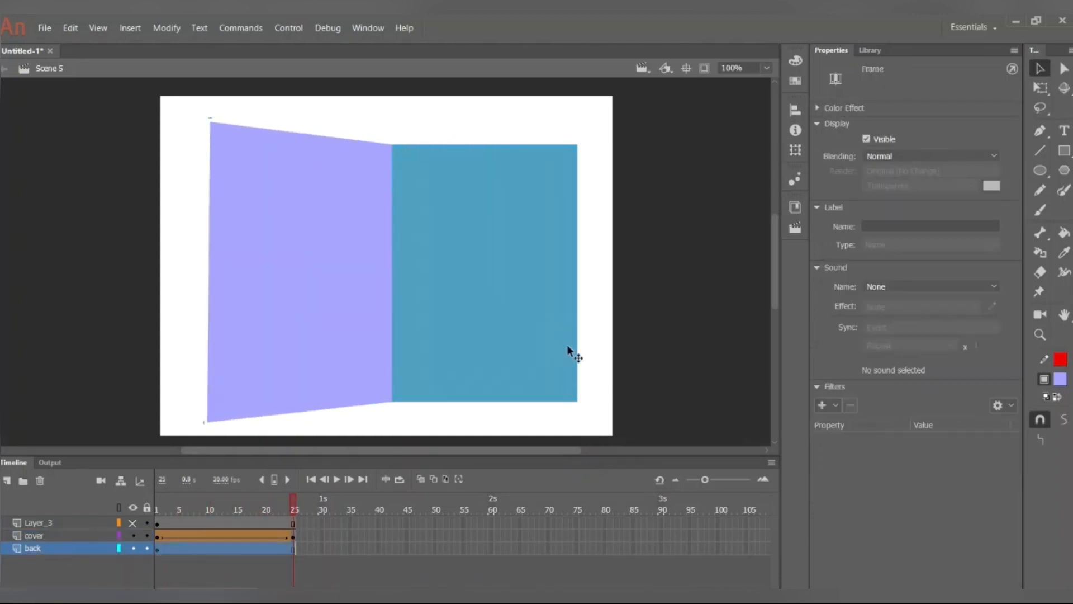
pyautogui.click(613, 297)
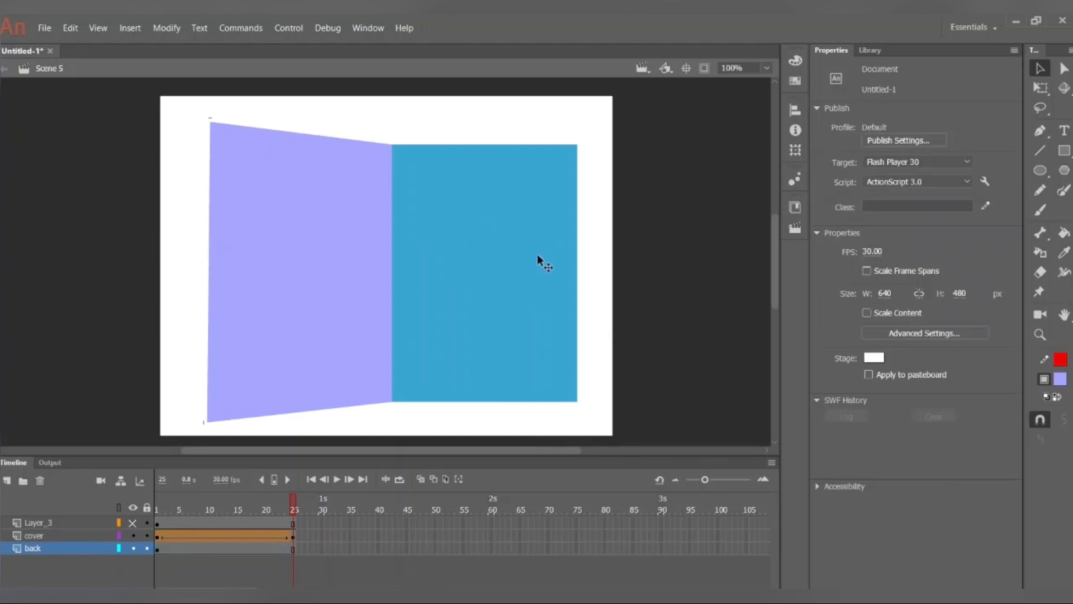
pyautogui.click(127, 533)
pyautogui.click(142, 570)
pyautogui.click(158, 550)
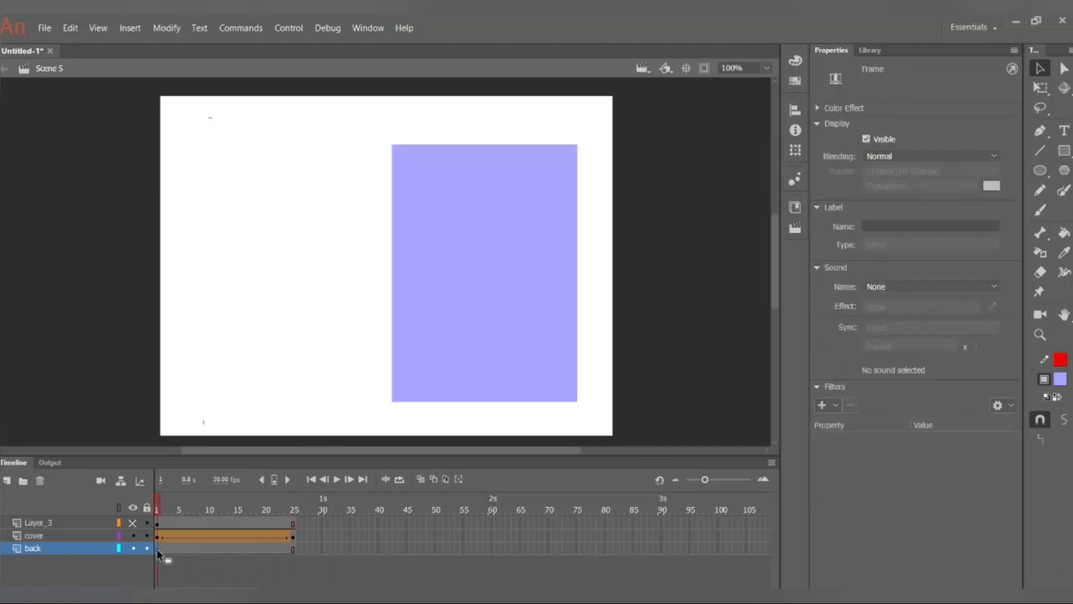
pyautogui.click(1064, 134)
pyautogui.click(229, 257)
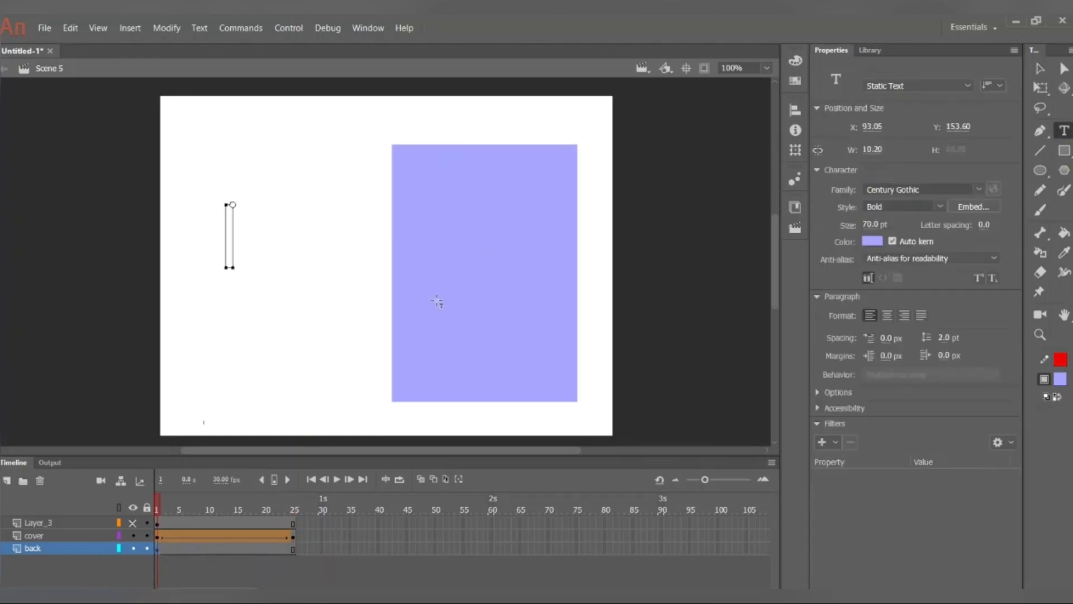
pyautogui.write('happy')
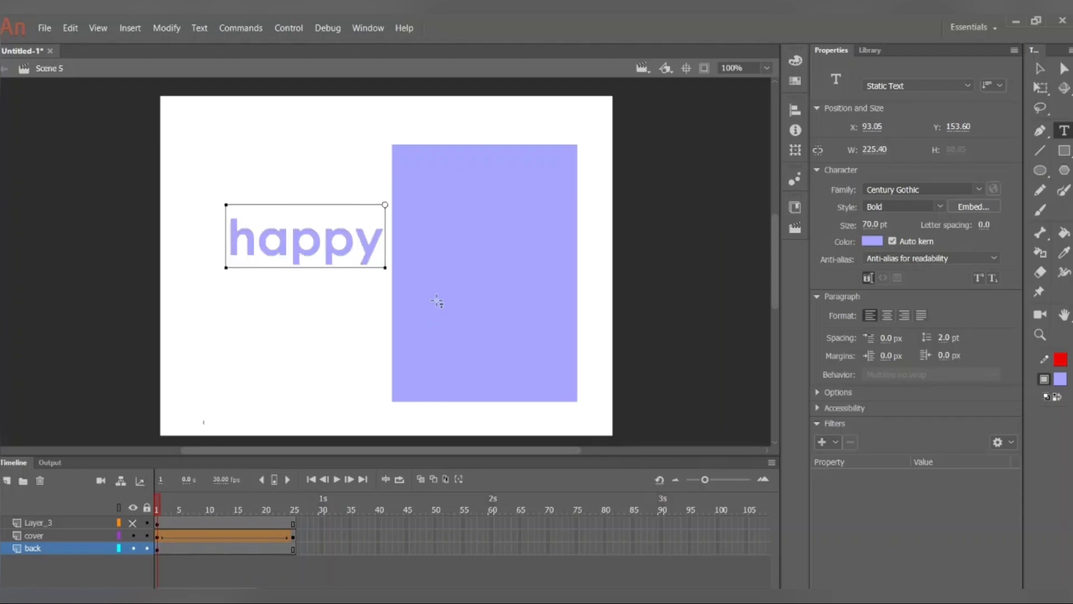
pyautogui.press('Return')
pyautogui.write('b')
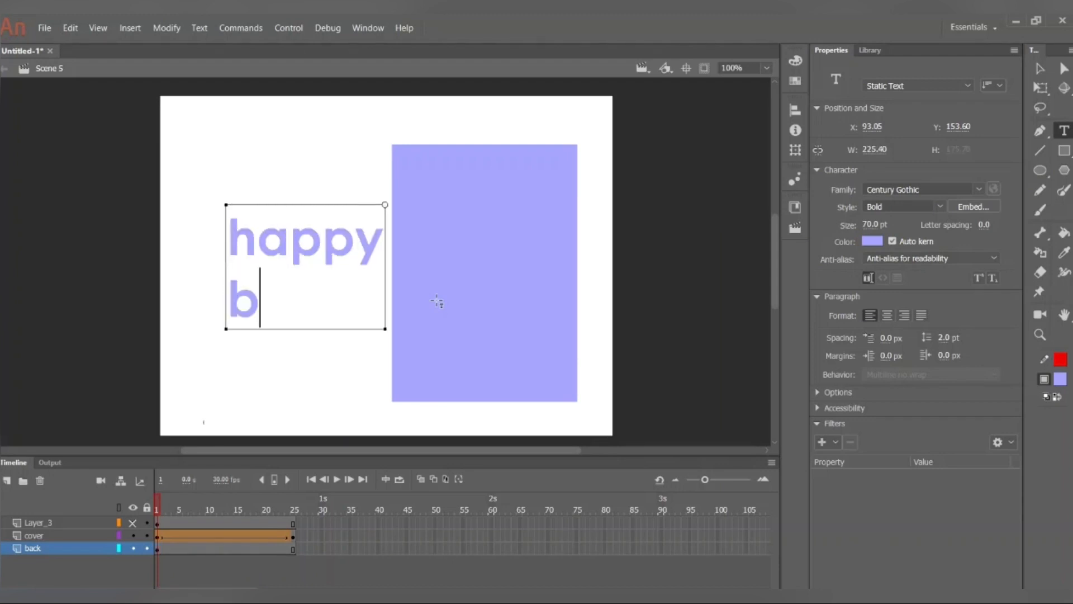
pyautogui.write('irthday')
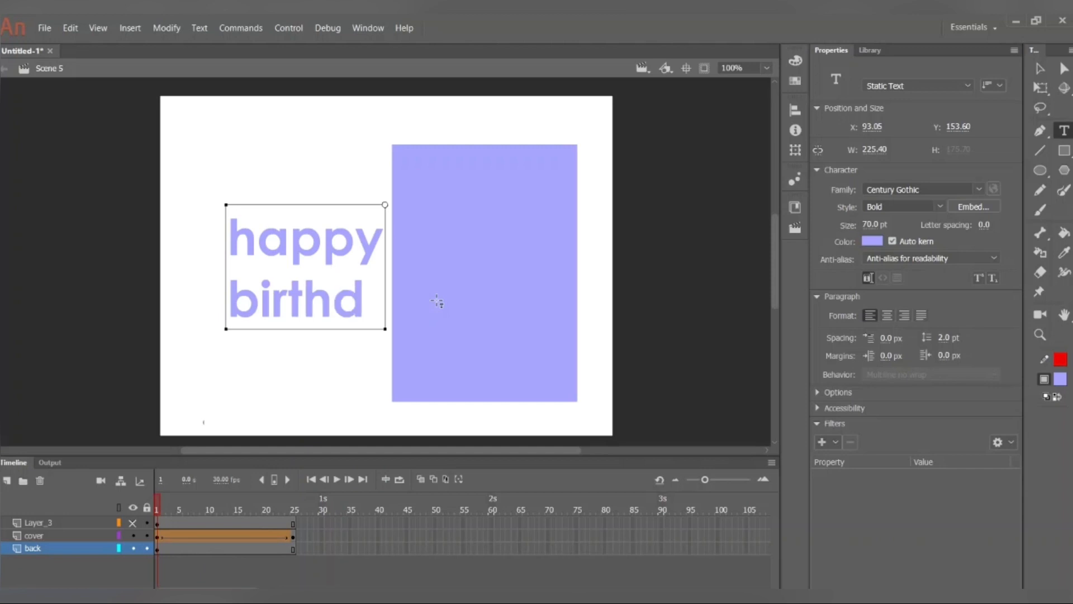
pyautogui.press('BackSpace')
pyautogui.write('ay')
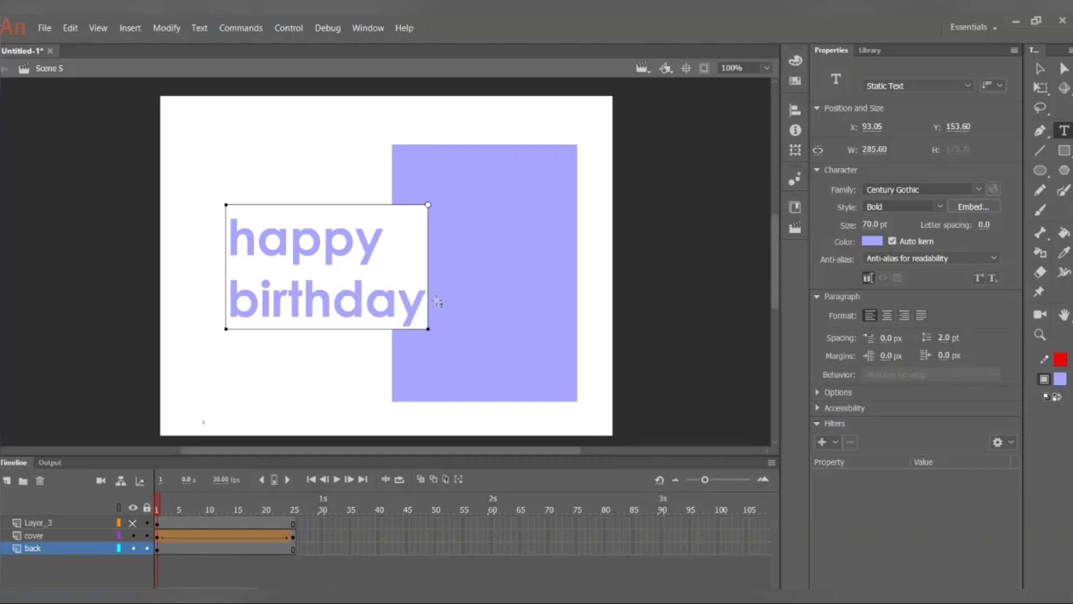
# - Center-align the birthday text and color it dark maroon, moving it clear of the cover
pyautogui.click(1042, 68)
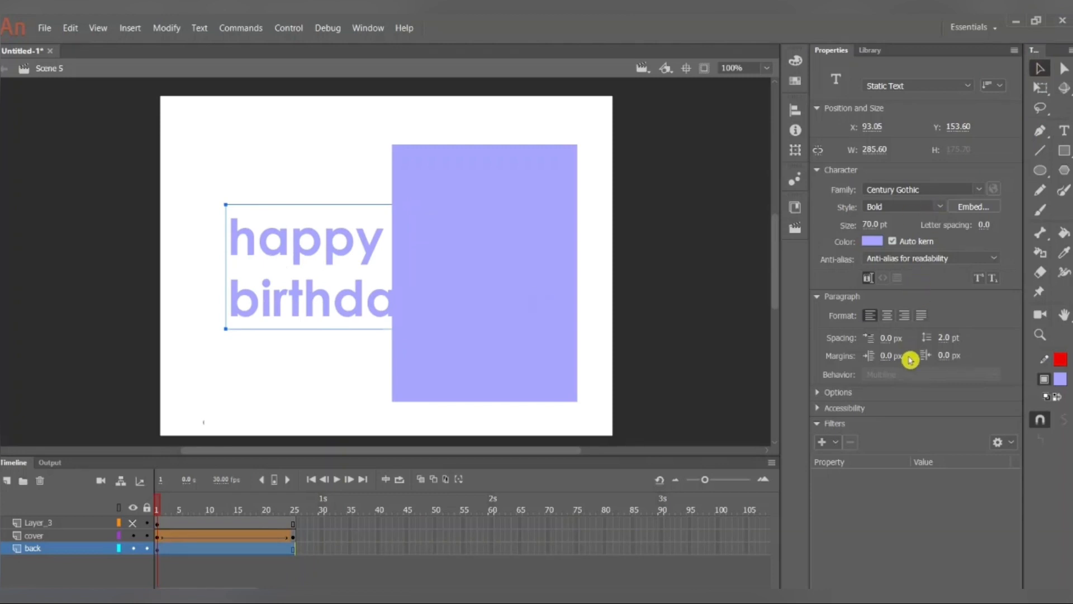
pyautogui.click(887, 315)
pyautogui.click(873, 242)
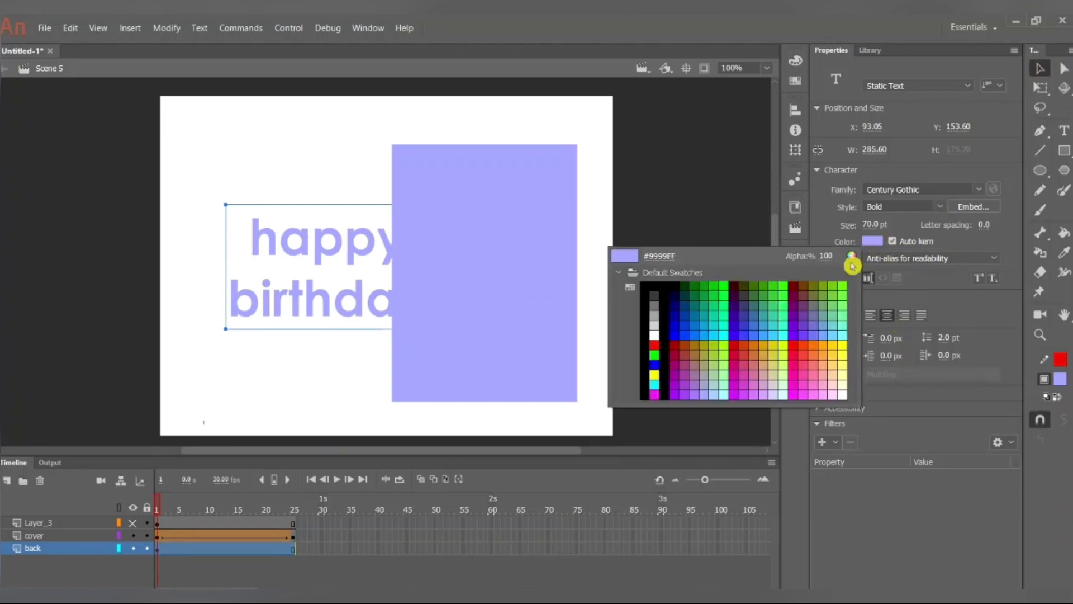
pyautogui.click(797, 288)
pyautogui.moveTo(357, 240); pyautogui.dragTo(306, 253)
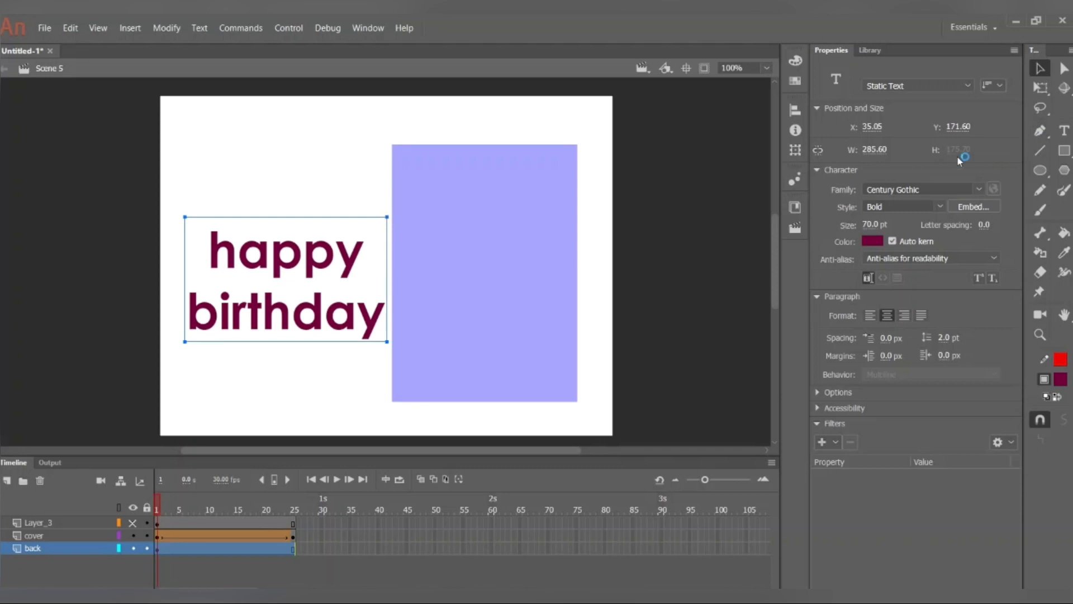
# - Set the birthday text's size to 40 pt and position it in the middle of the card, behind the cover
pyautogui.click(872, 224)
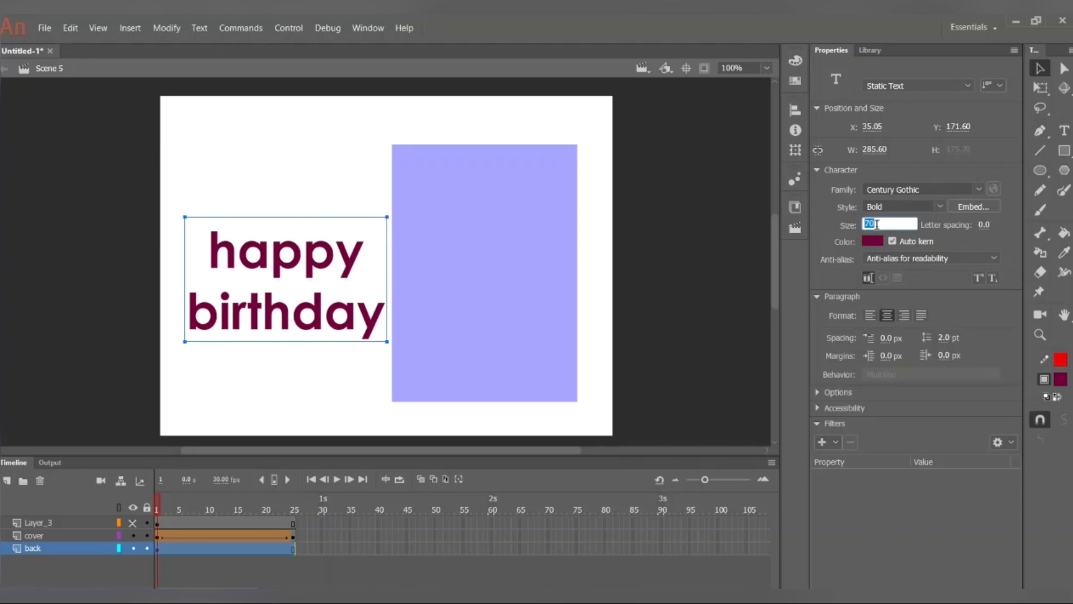
pyautogui.write('40')
pyautogui.press('Return')
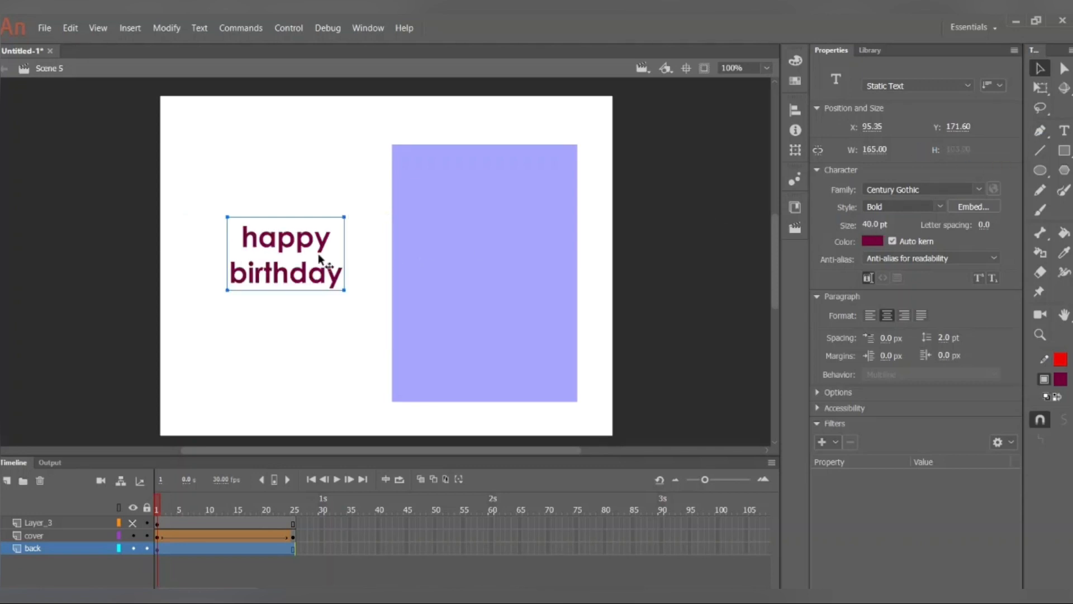
pyautogui.moveTo(349, 247); pyautogui.dragTo(504, 259)
pyautogui.click(585, 273)
# - Play the animation repeatedly to check the cover opening over the birthday text
pyautogui.press('Return')
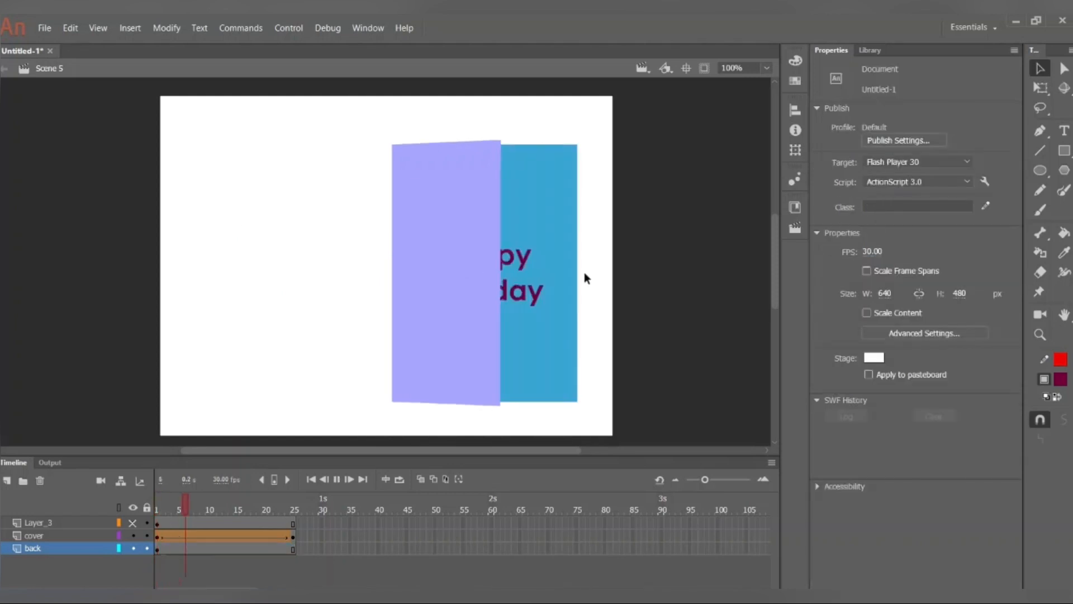
pyautogui.press('Return')
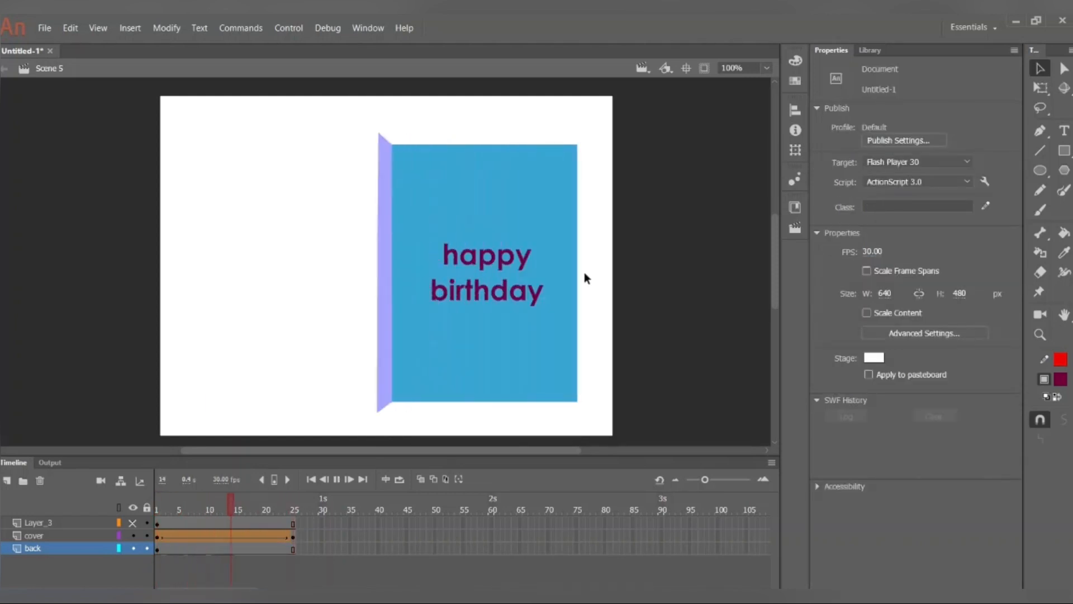
pyautogui.press('Return')
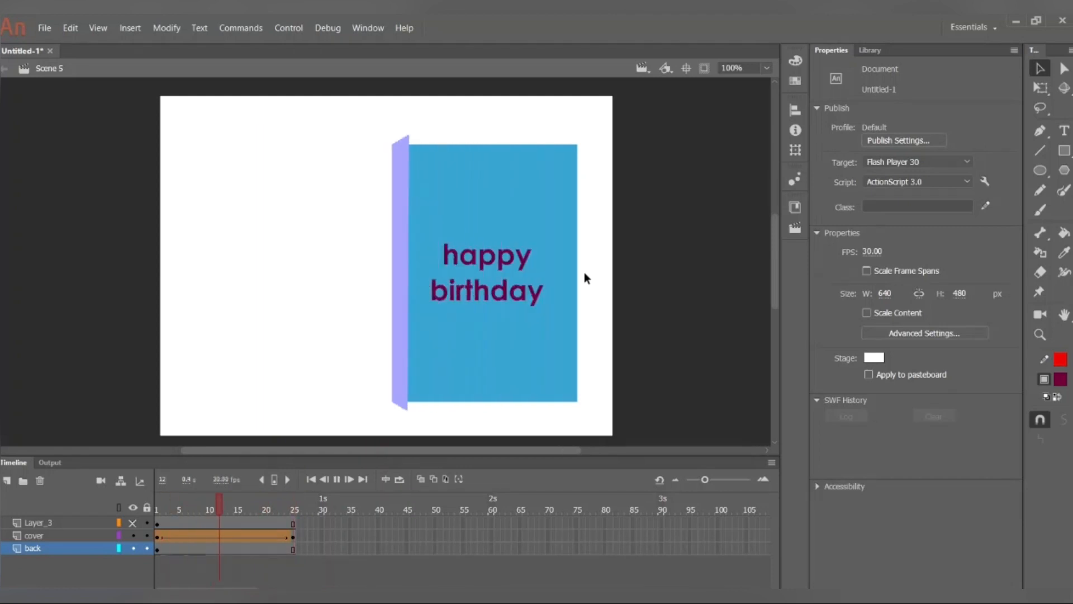